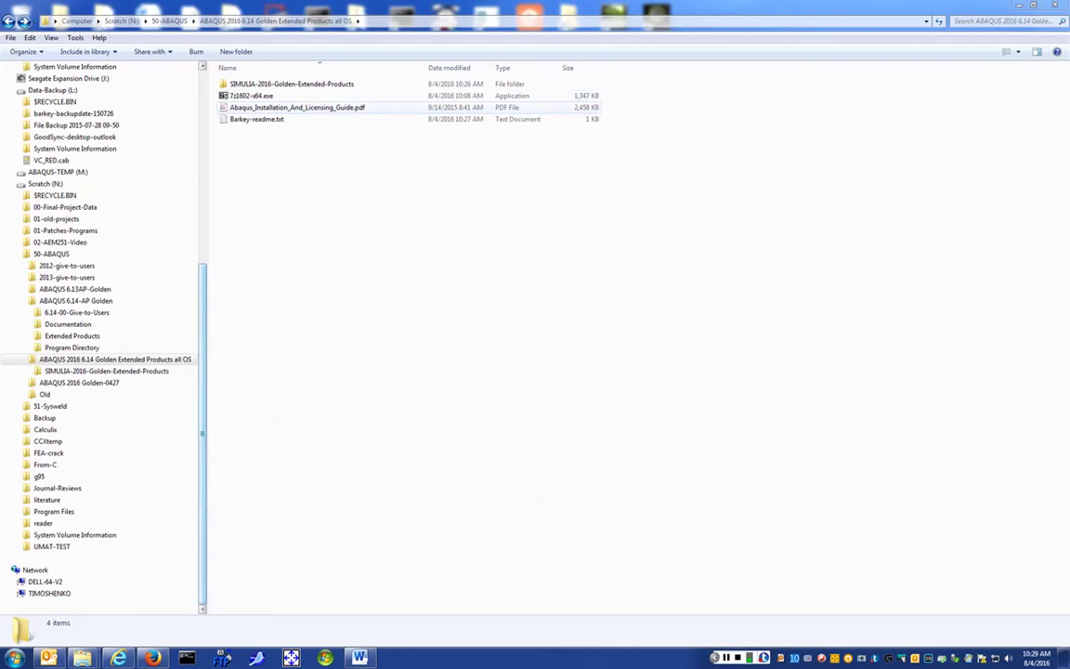
Open Abaqus_Installation_And_Licensing_Guide.pdf, review chapter 2 on installing Abaqus, and close the guide
double_click(297, 108)
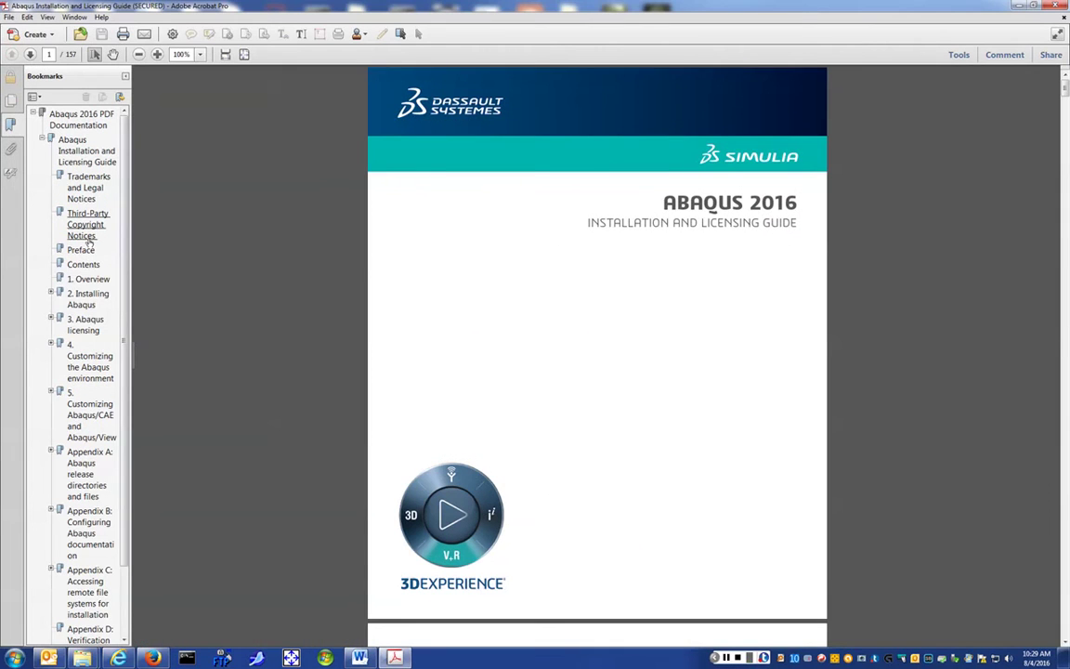
left_click(78, 300)
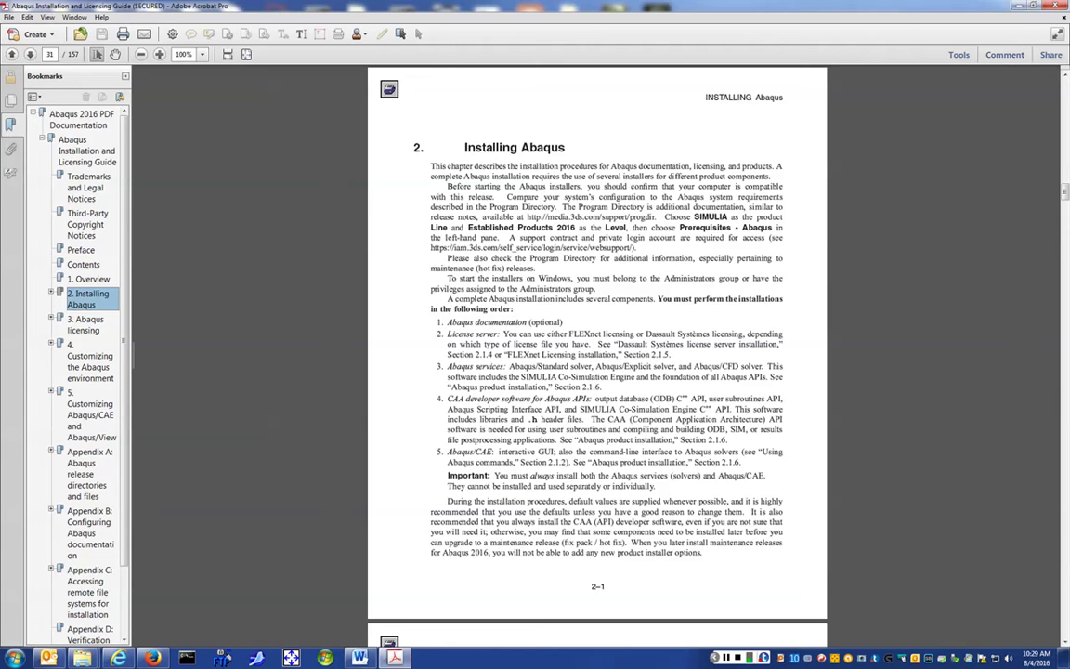
key("alt+F4")
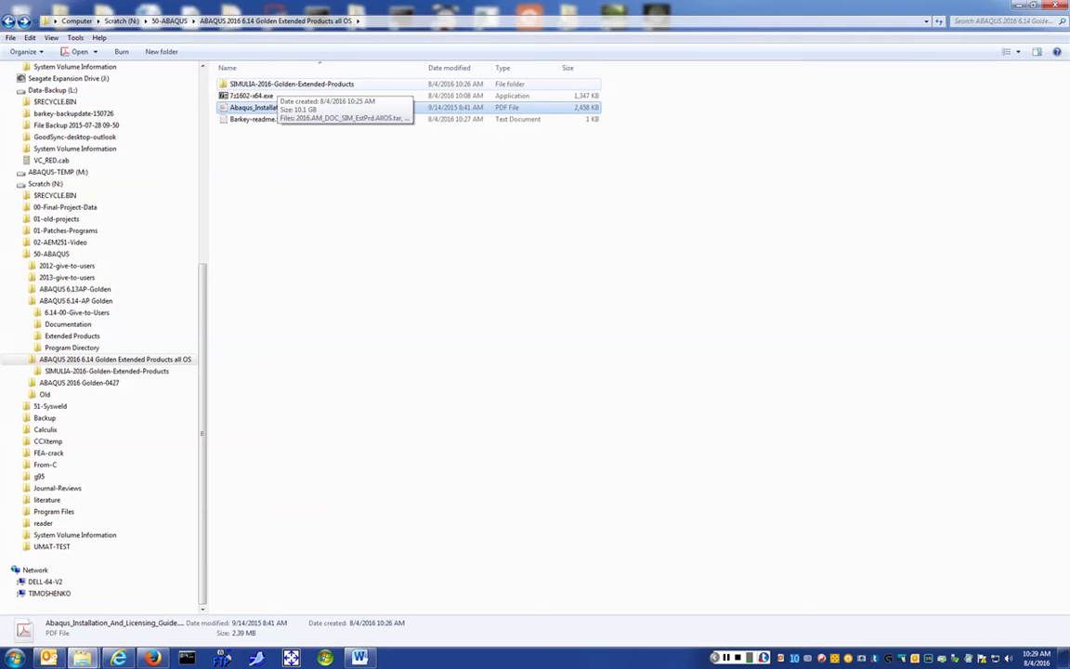
In the SIMULIA-2016-Golden-Extended-Products folder, extract 2016.AM_DOC_SIM_EstPrd.AllOS.tar into its own same-named folder with 7-Zip
double_click(269, 85)
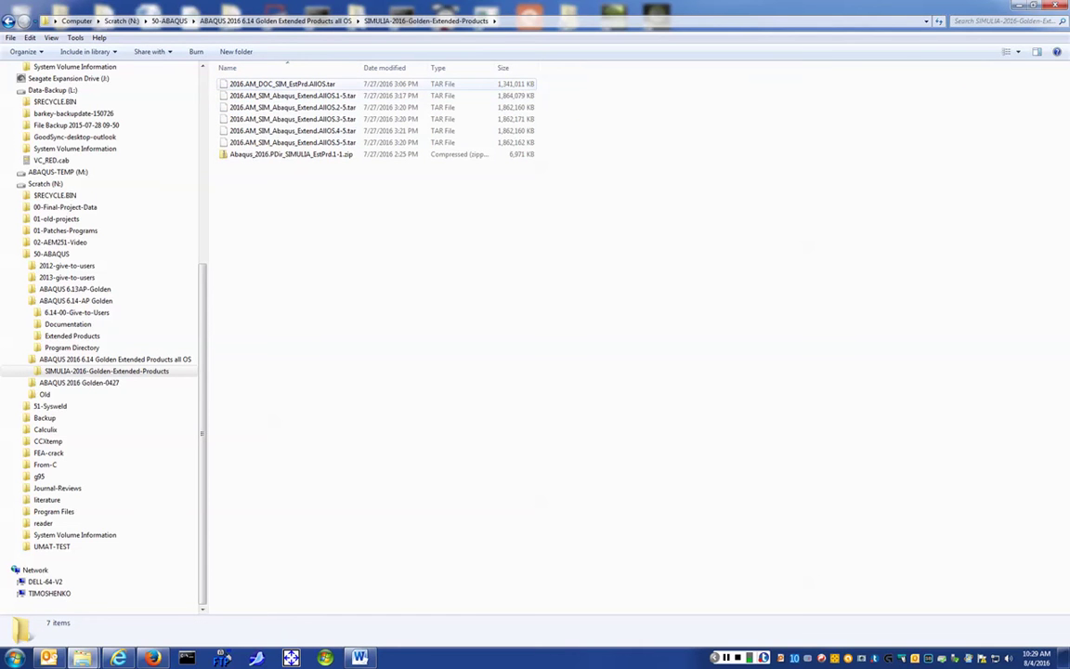
right_click(314, 84)
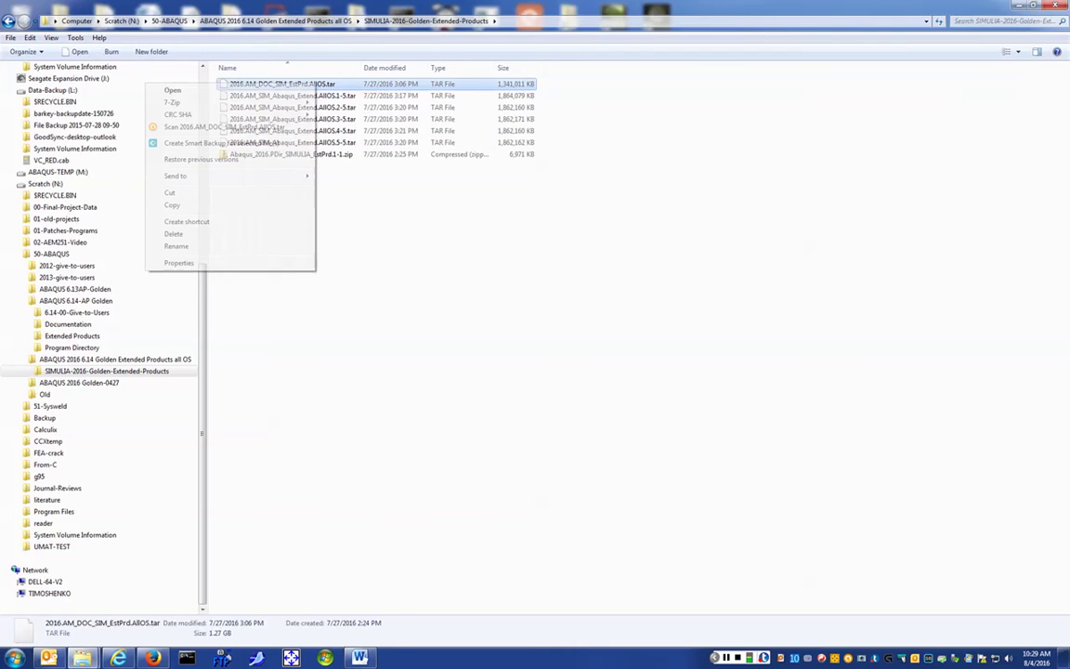
mouse_move(177, 102)
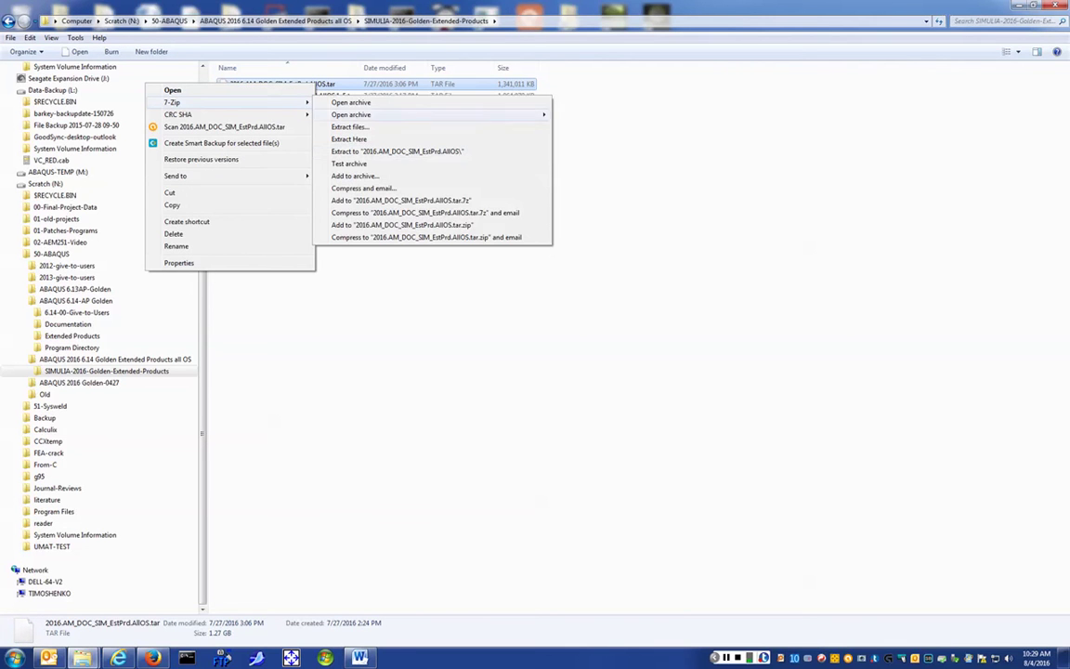
left_click(396, 150)
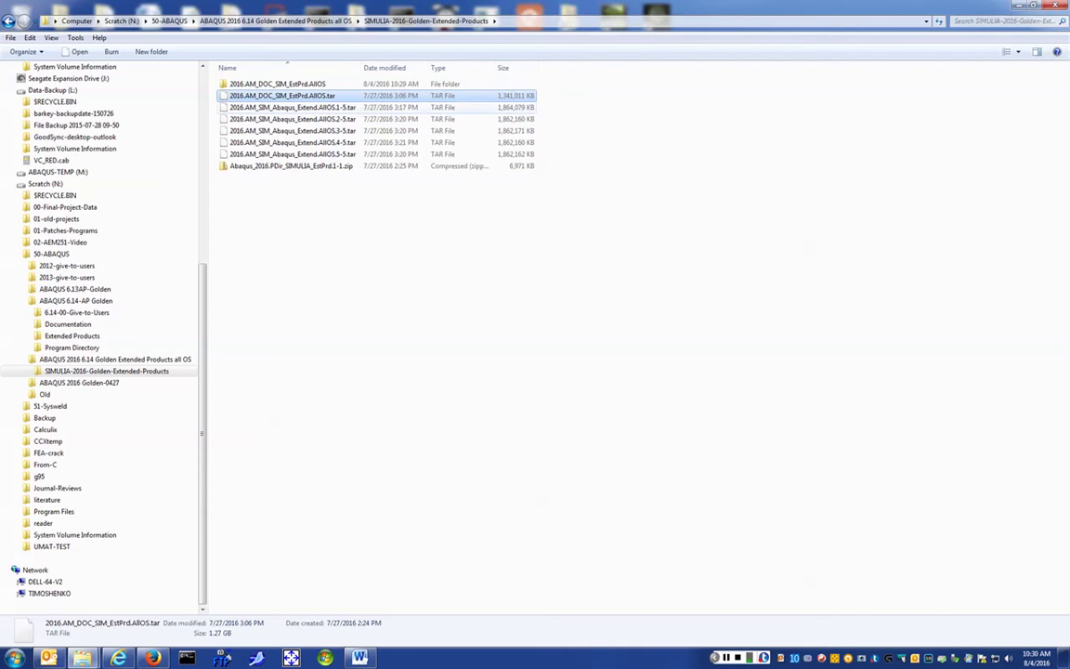
Extract 2016.AM_SIM_Abaqus_Extend.AllOS.1-5.tar and 2-5.tar with 7-Zip, each into its own same-named folder
right_click(329, 108)
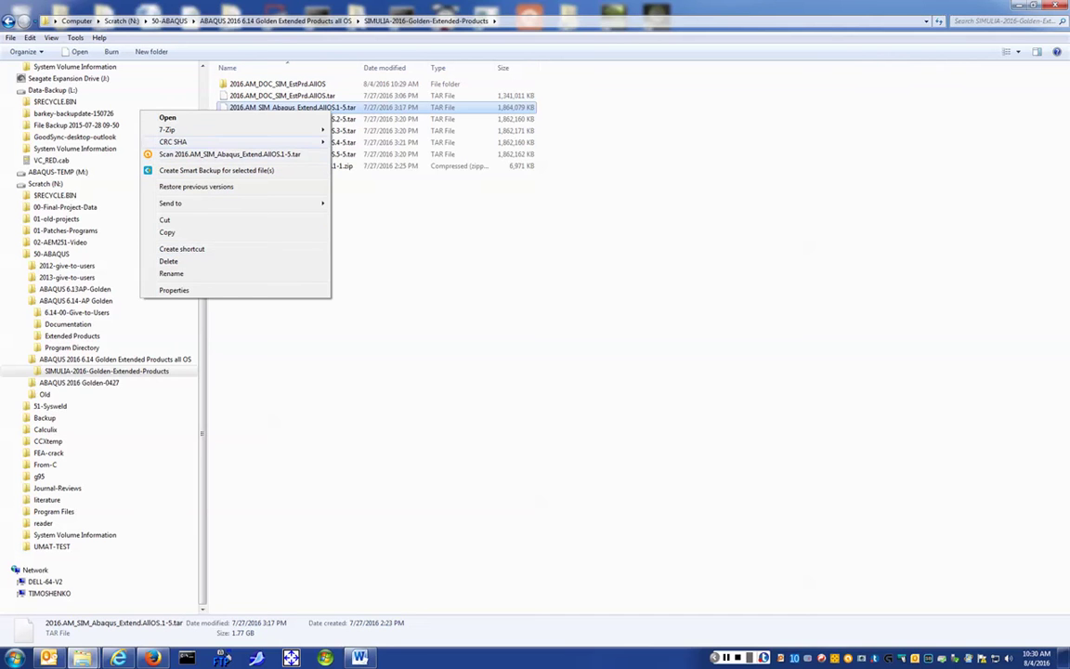
mouse_move(172, 129)
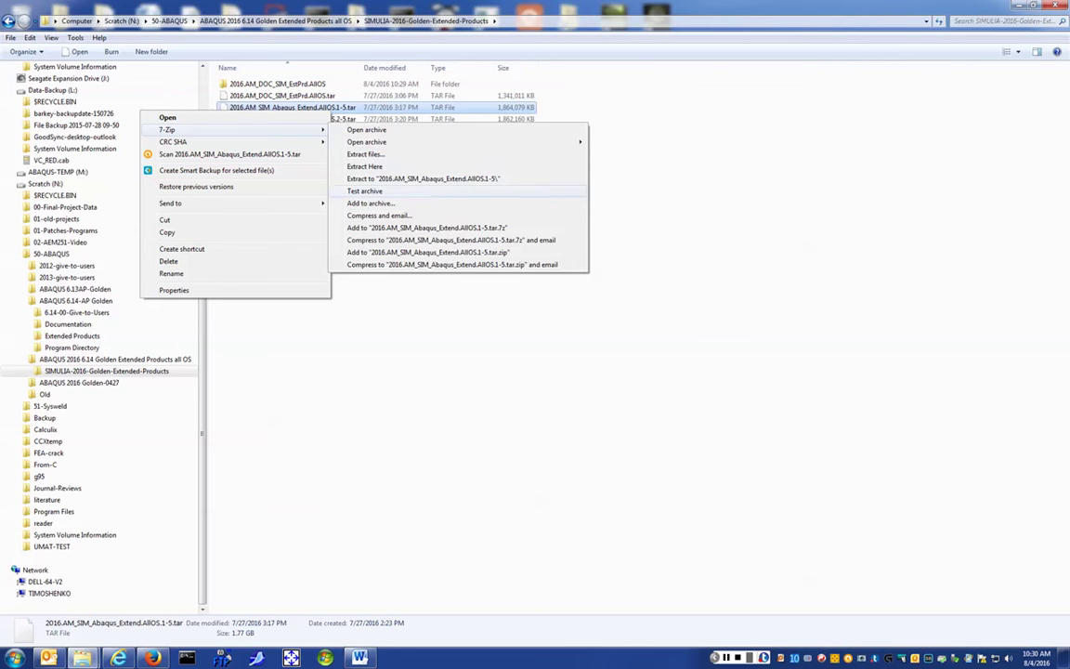
left_click(422, 179)
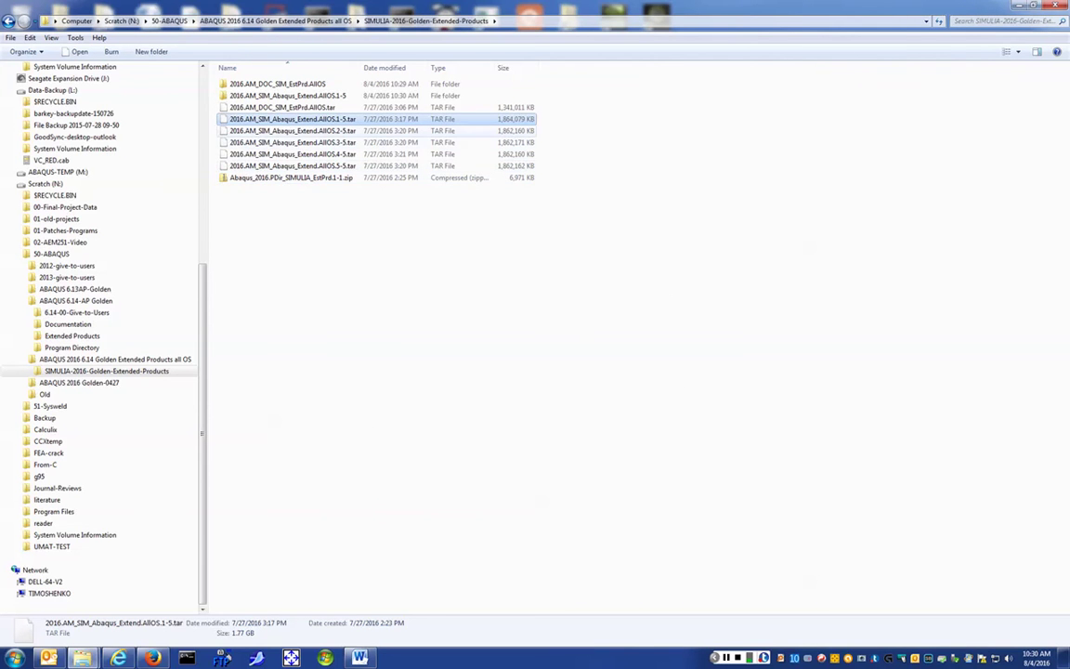
right_click(348, 131)
mouse_move(183, 149)
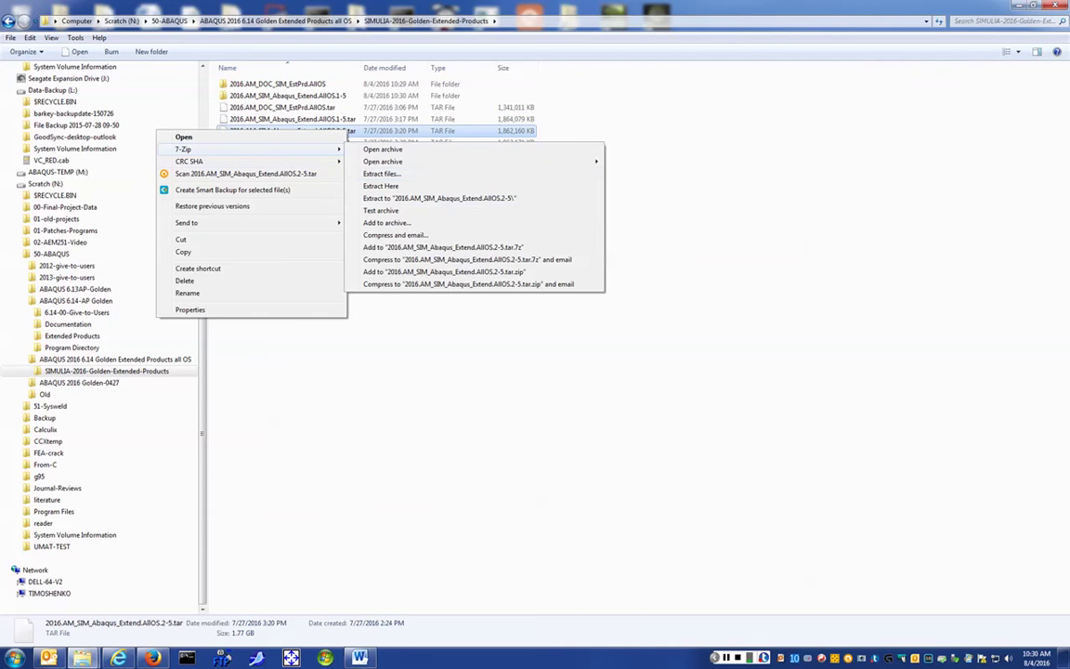
left_click(440, 198)
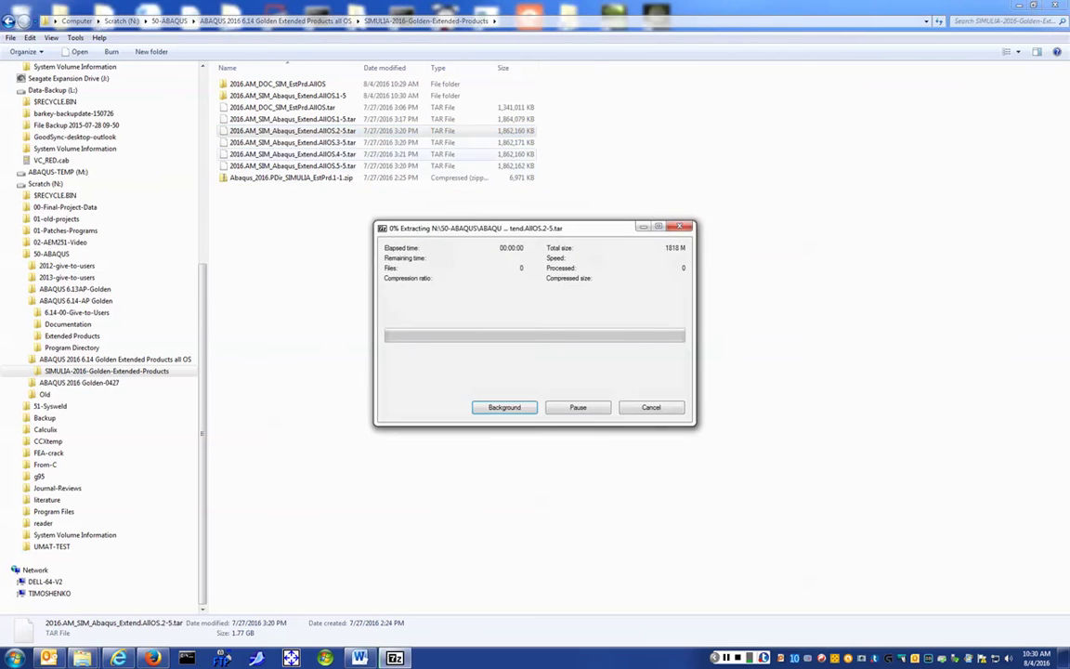
Extract the 3-5 and 4-5 parts of the 2016.AM_SIM_Abaqus_Extend.AllOS archives into their own same-named folders with 7-Zip
right_click(343, 143)
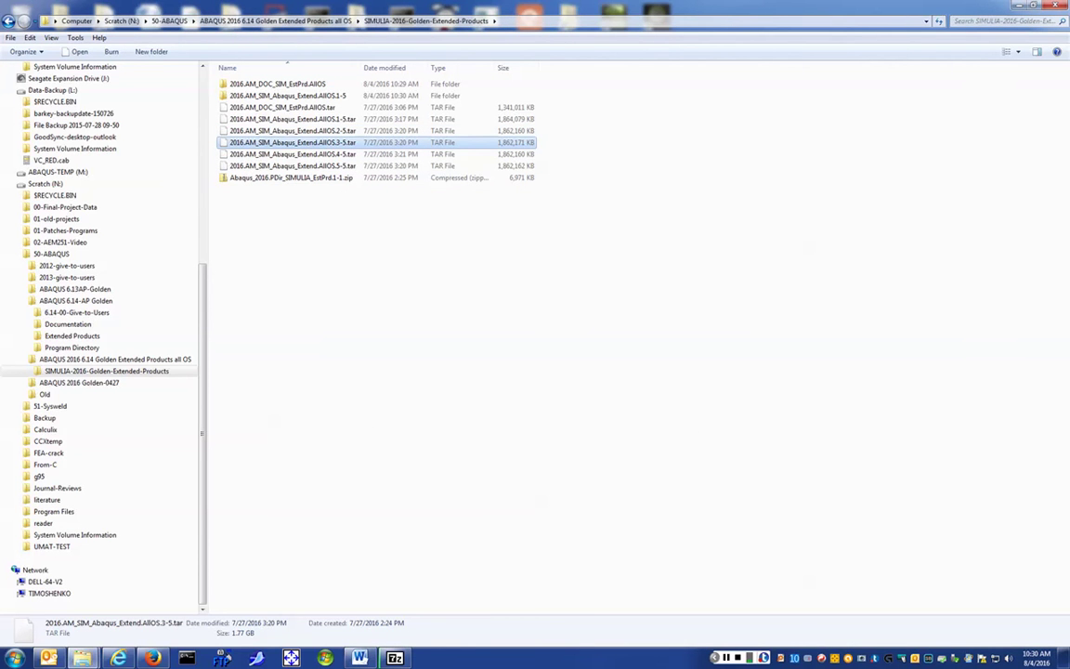
right_click(344, 144)
mouse_move(232, 163)
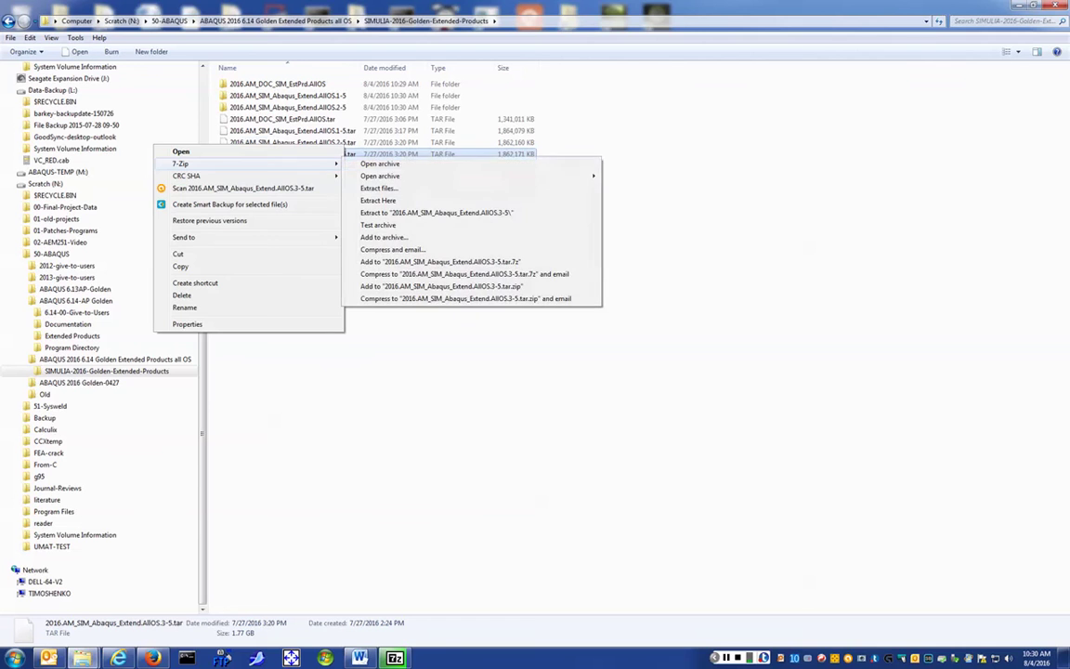
left_click(437, 212)
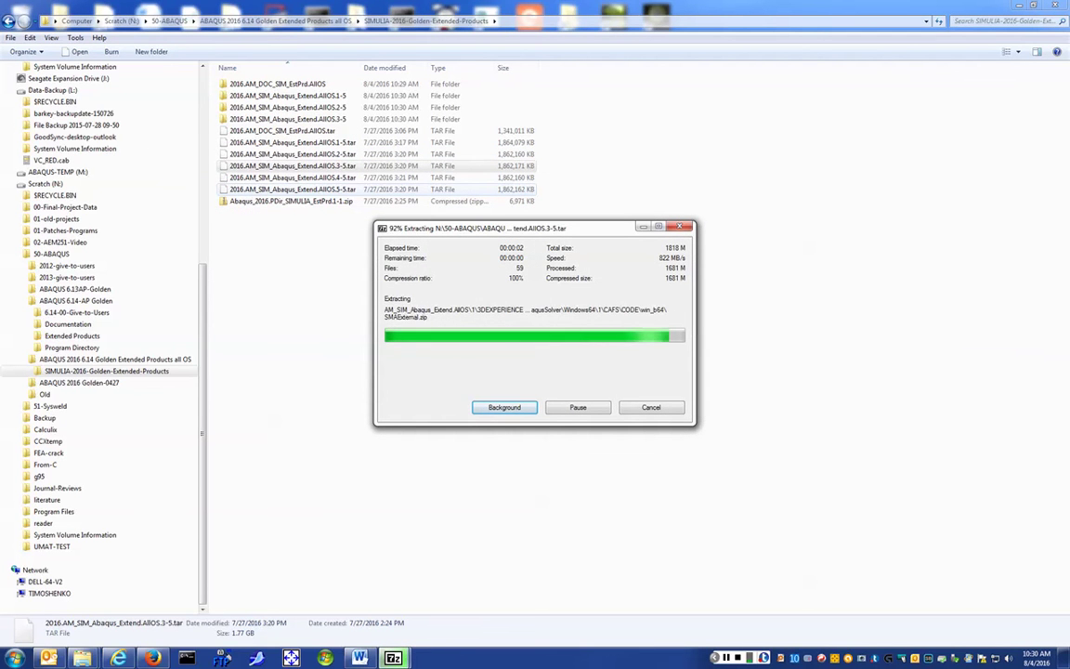
right_click(344, 177)
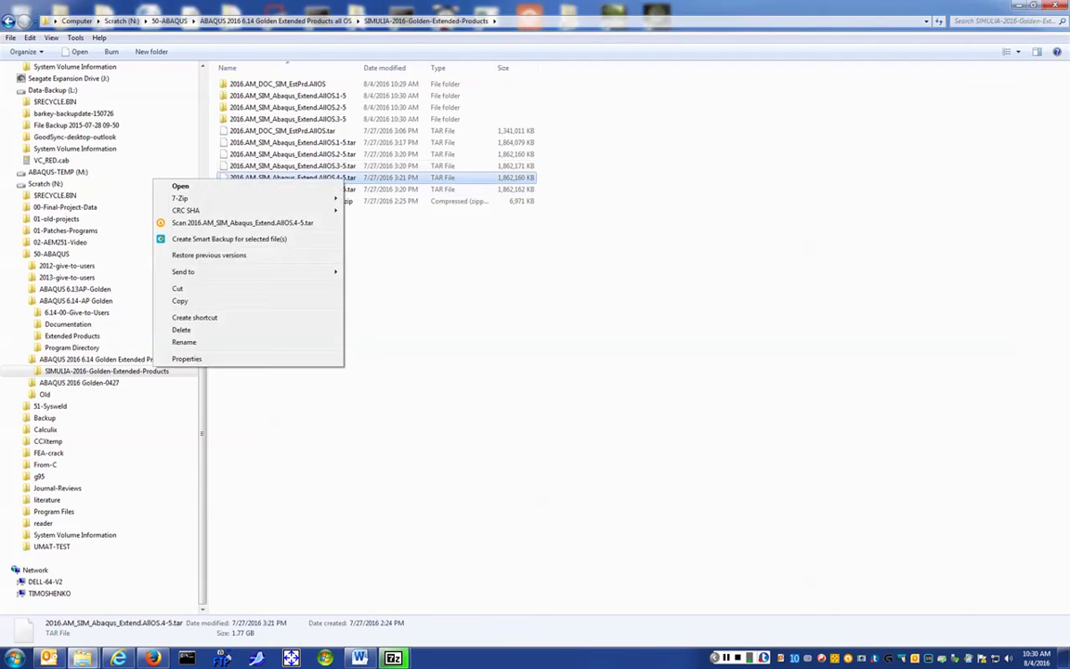
mouse_move(186, 198)
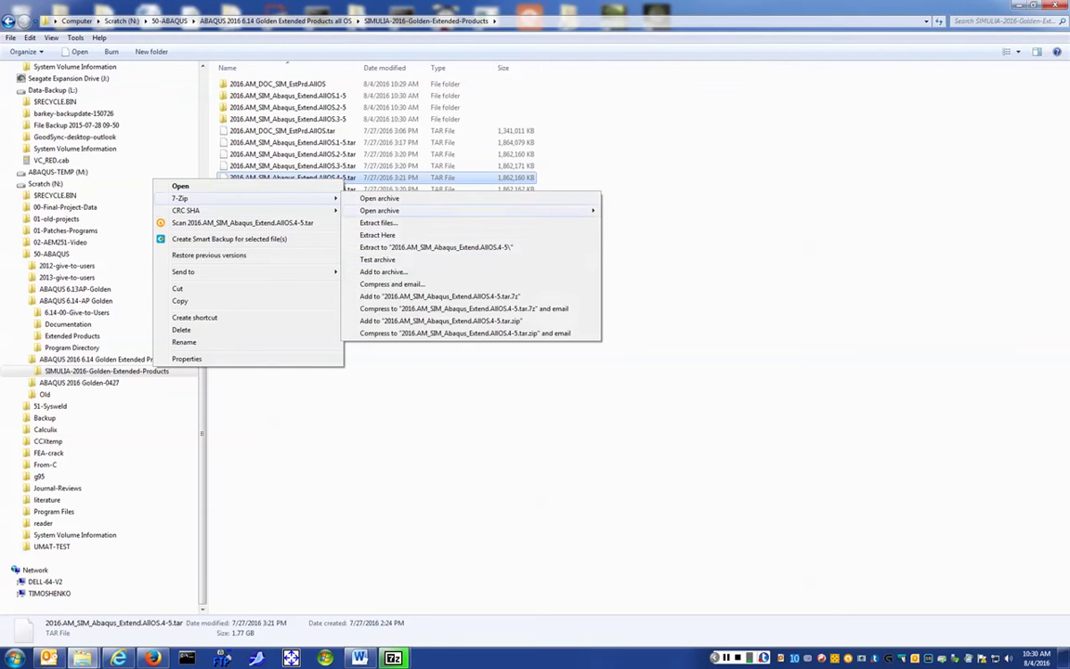
left_click(437, 247)
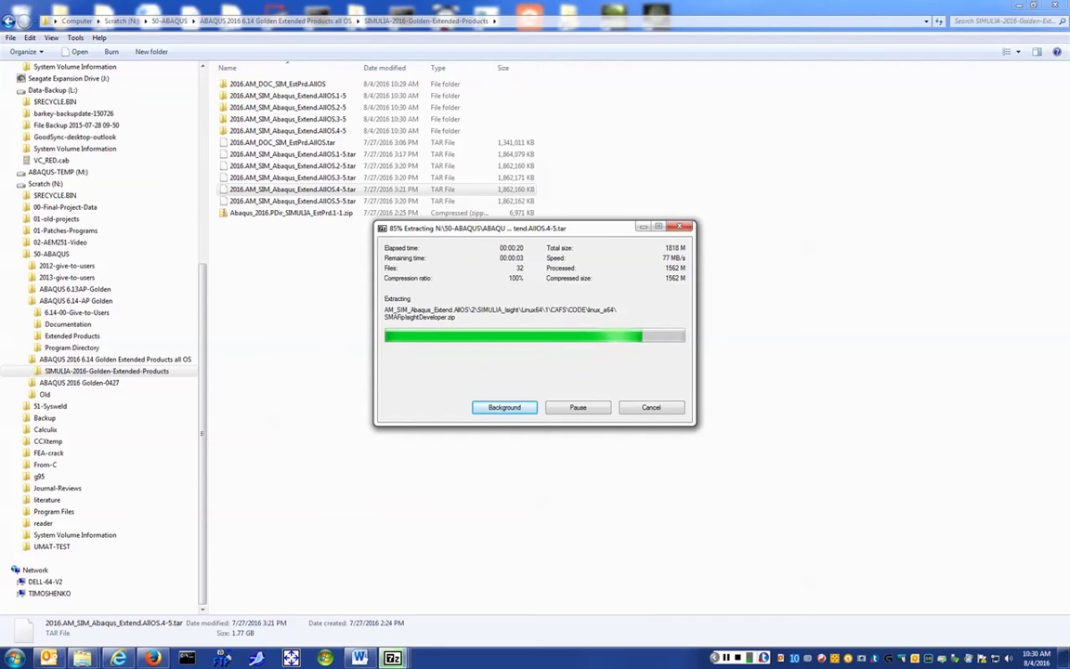
Extract 2016.AM_SIM_Abaqus_Extend.AllOS.5-5.tar into its own same-named folder with 7-Zip
right_click(346, 201)
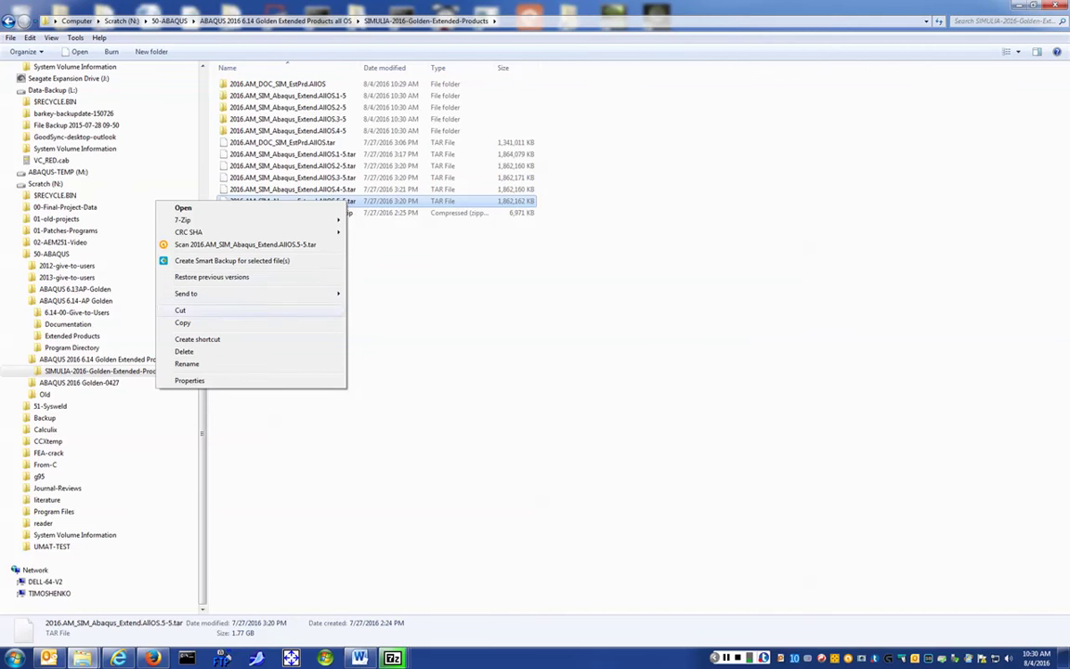
mouse_move(186, 220)
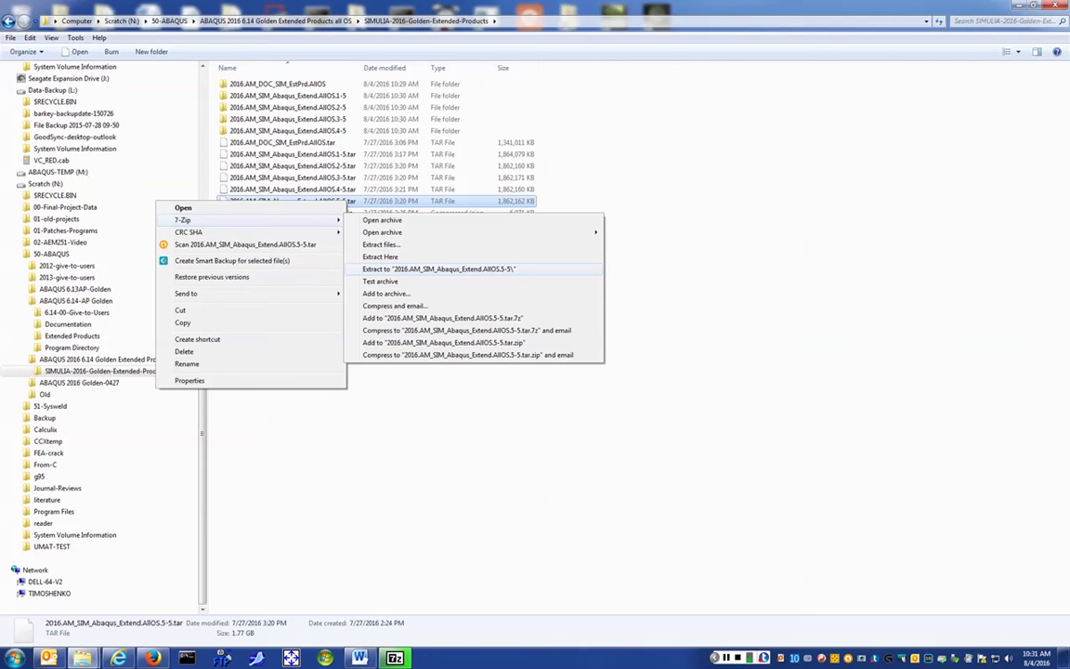
left_click(437, 269)
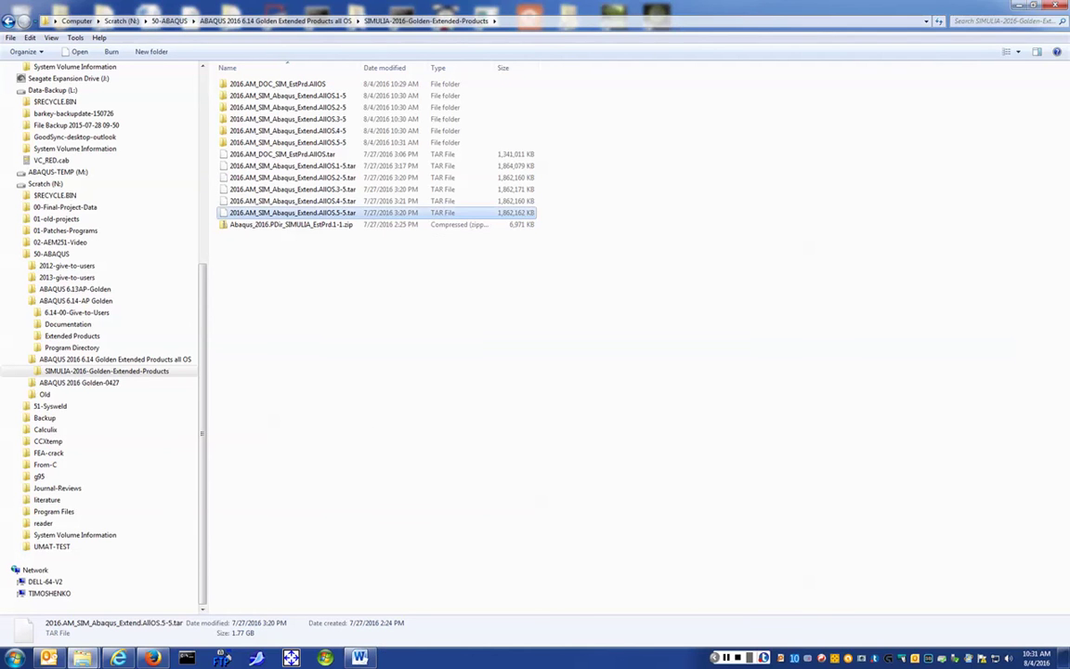
Create a new folder named unload alongside the extracted folders
right_click(310, 262)
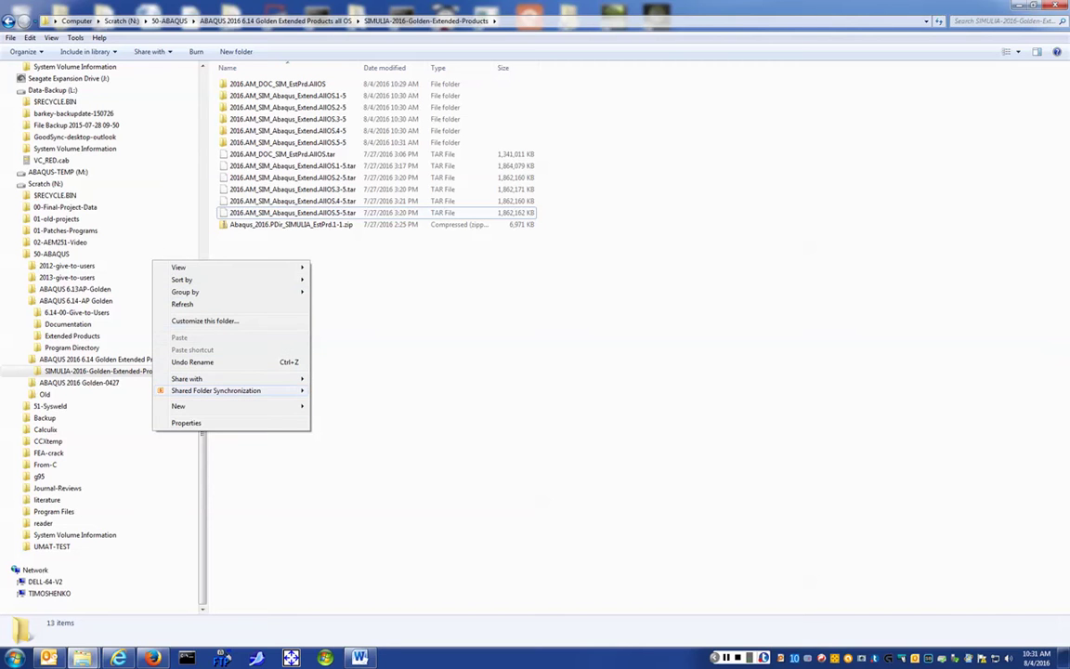
mouse_move(204, 406)
left_click(38, 406)
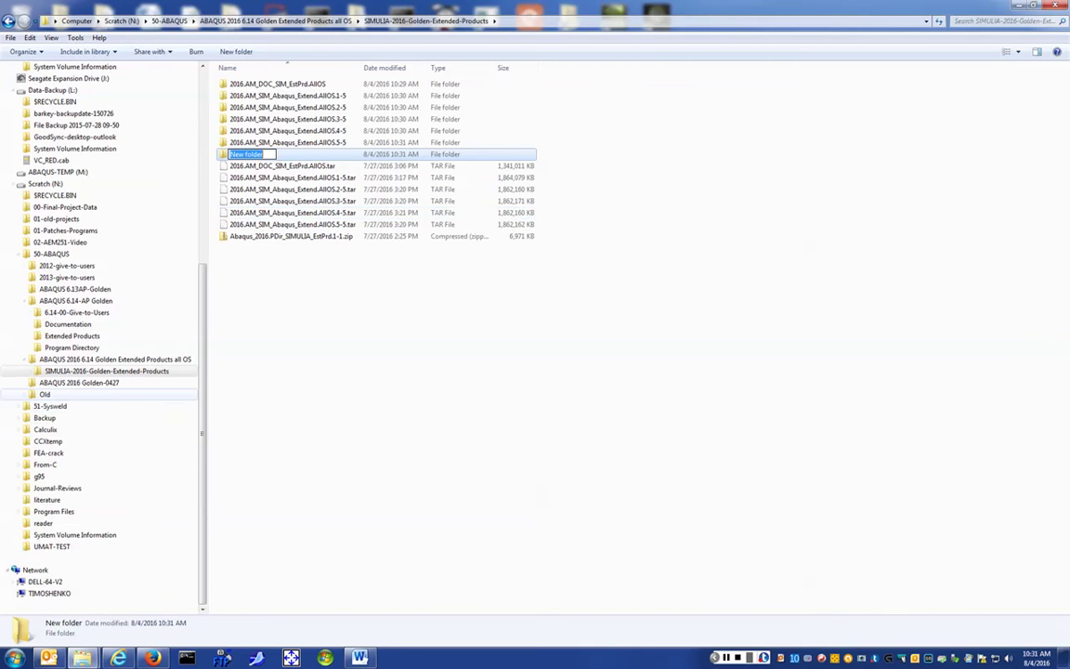
type("unload")
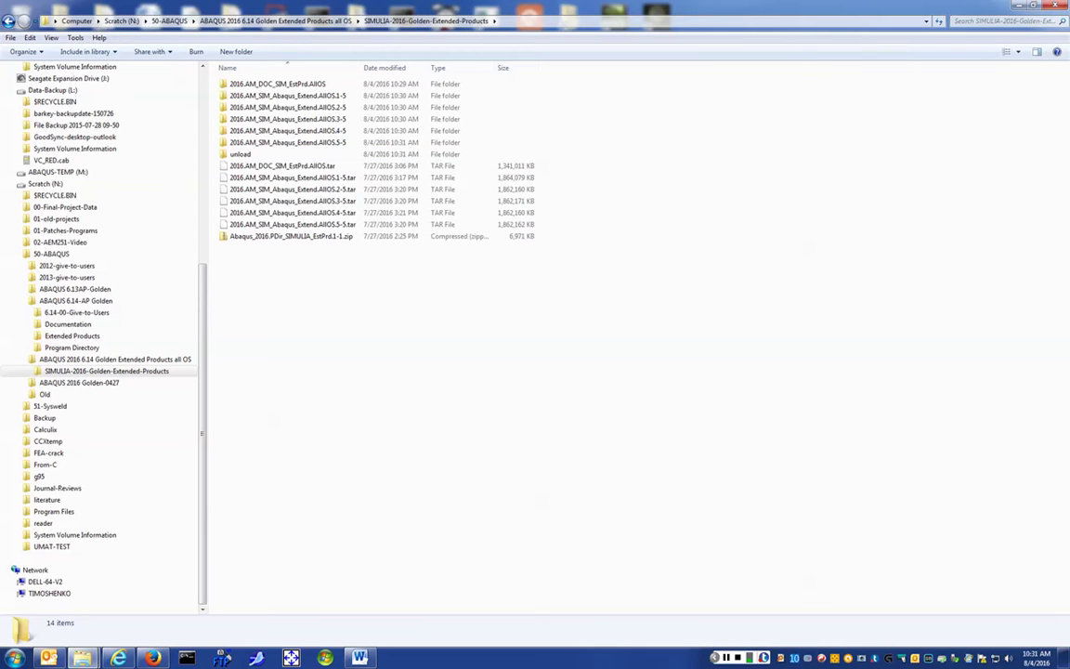
Move folders 1, 2 and 3 from AM_SIM_Abaqus_Extend.AllOS inside the extracted 1-5 folder into the unload folder
double_click(279, 96)
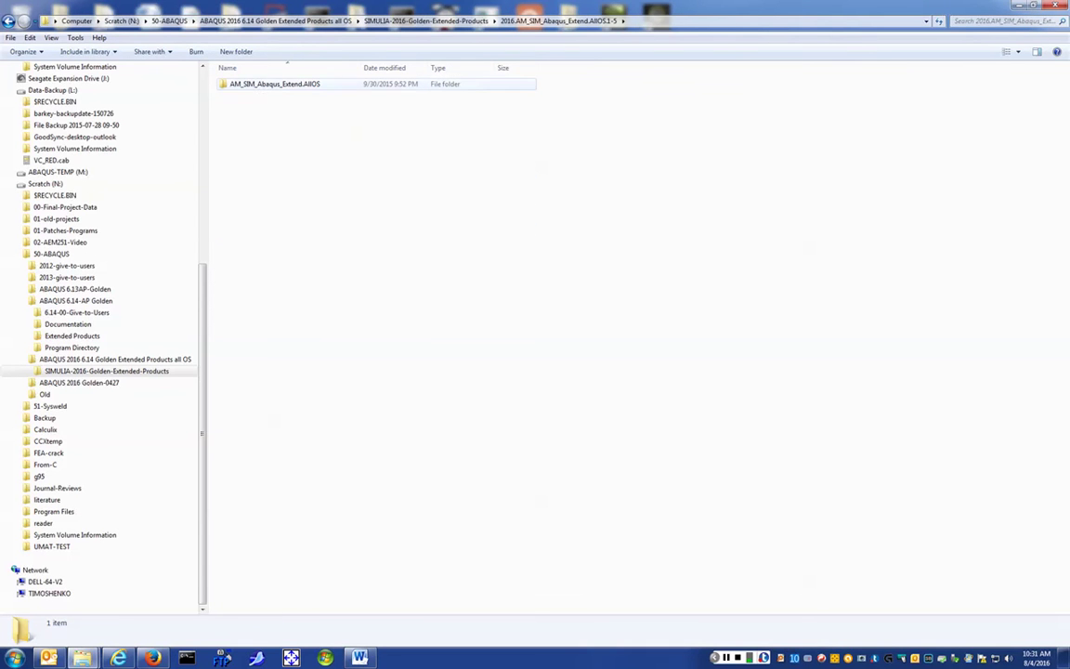
double_click(269, 83)
left_click(252, 83)
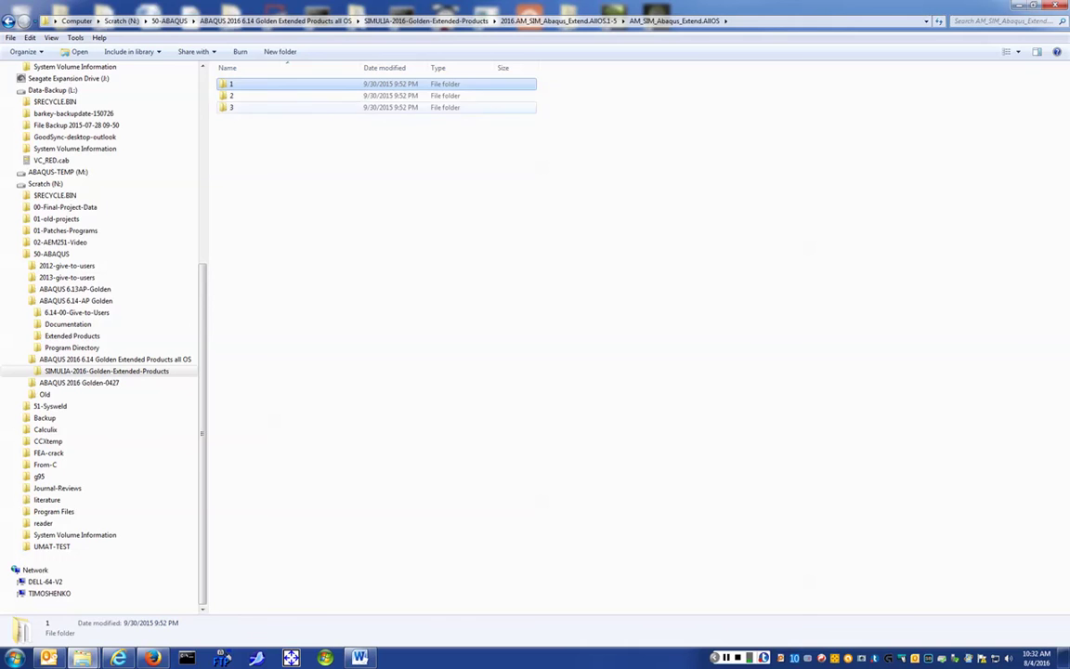
left_click(251, 108, "shift")
right_click(235, 105)
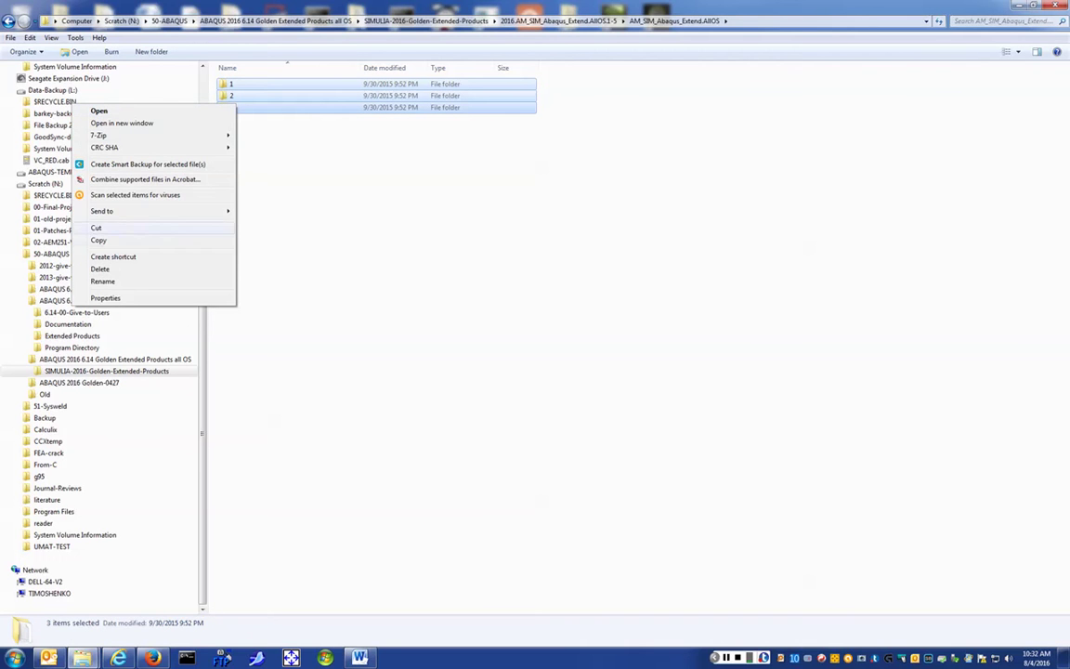
left_click(139, 228)
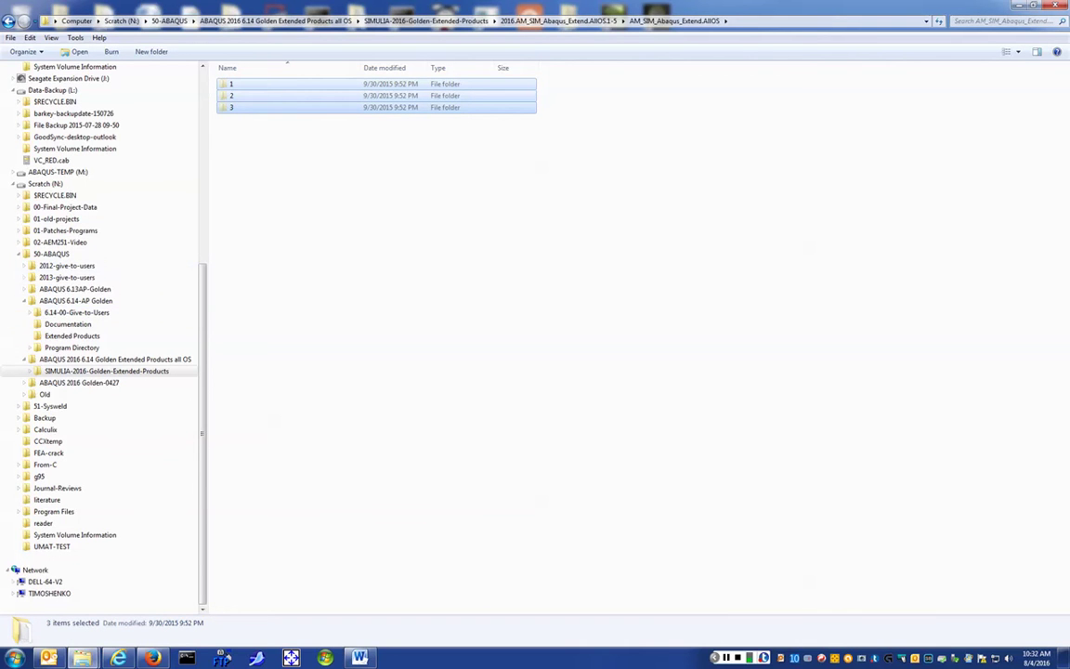
key("BackSpace")
key("BackSpace")
key("u")
key("Return")
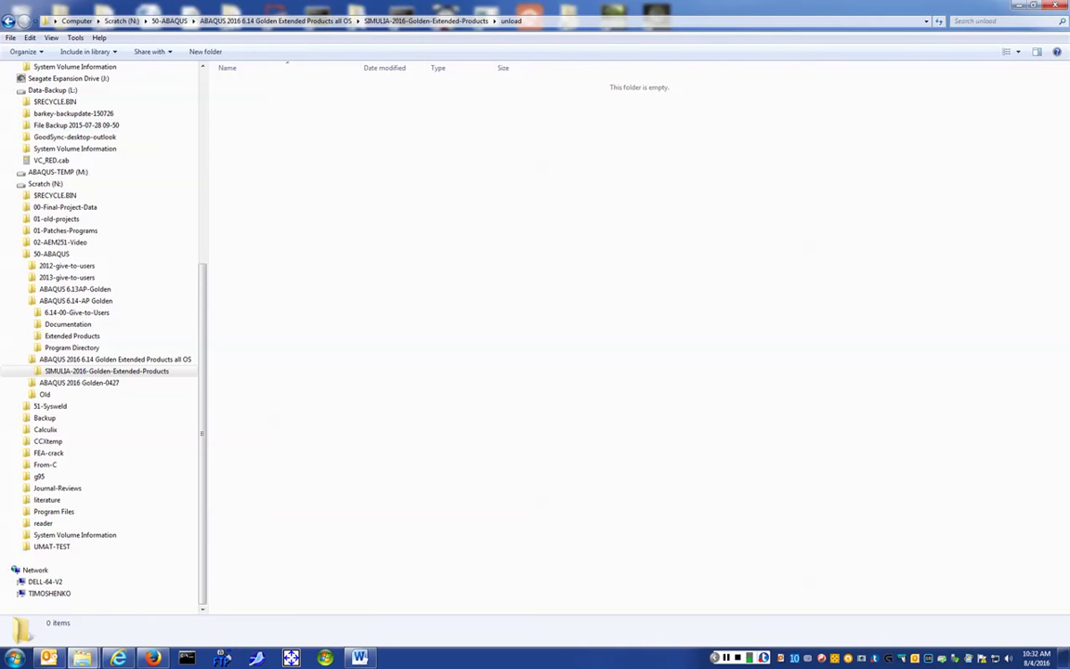
key("shift+F10")
key("p")
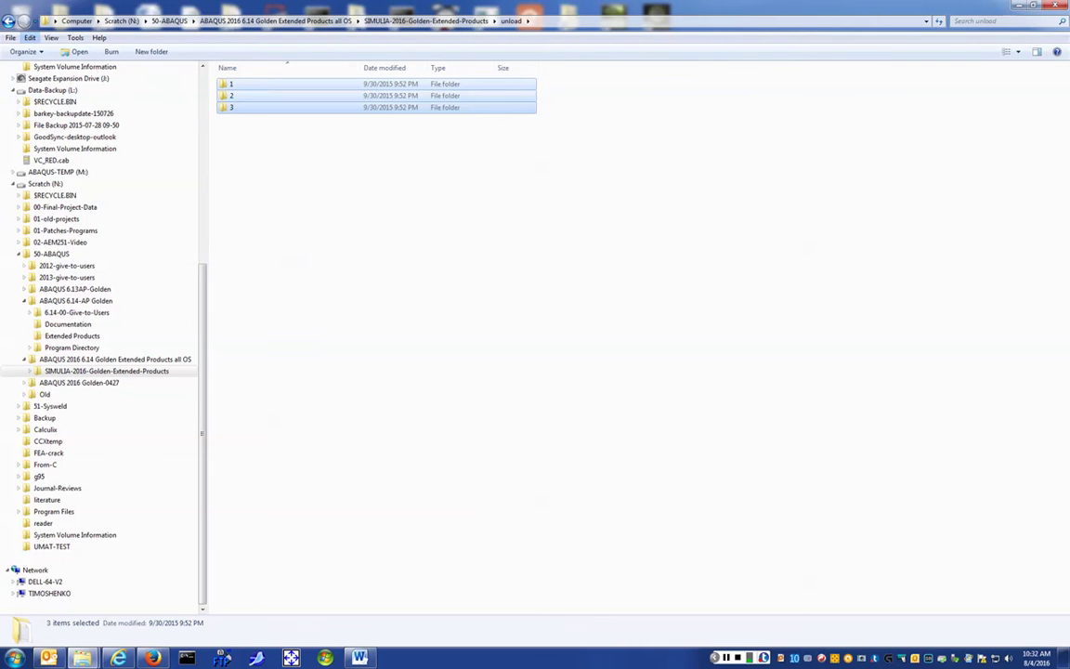
Move folders 1, 2 and 3 from AM_SIM_Abaqus_Extend.AllOS inside the extracted 2-5 folder into unload, merging them with the same-named folders
key("BackSpace")
double_click(253, 107)
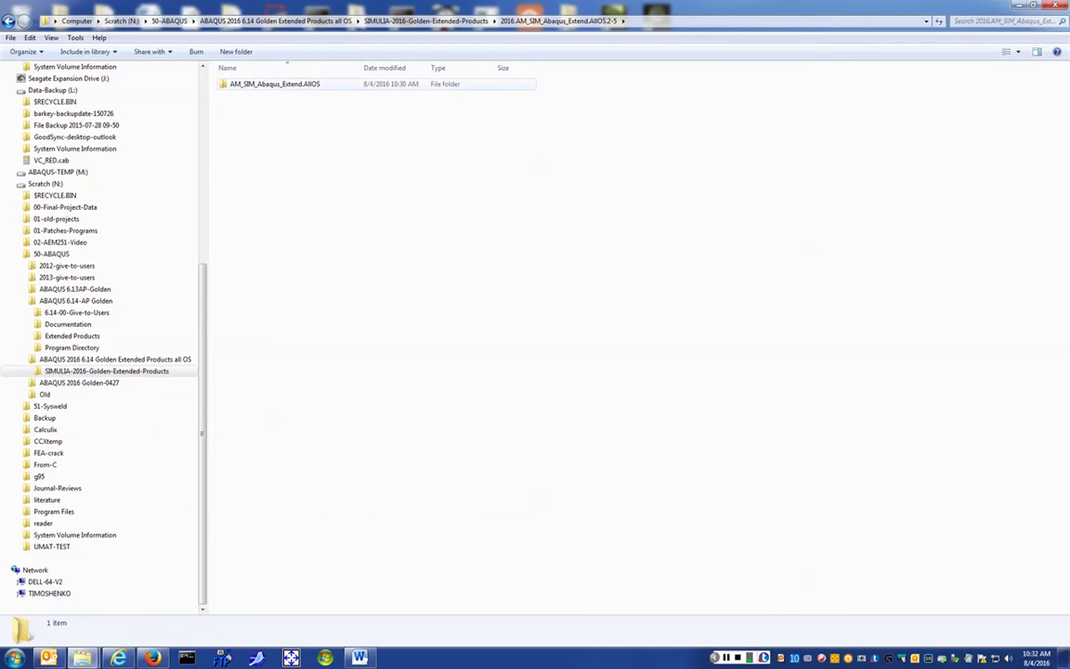
double_click(249, 85)
key("ctrl+a")
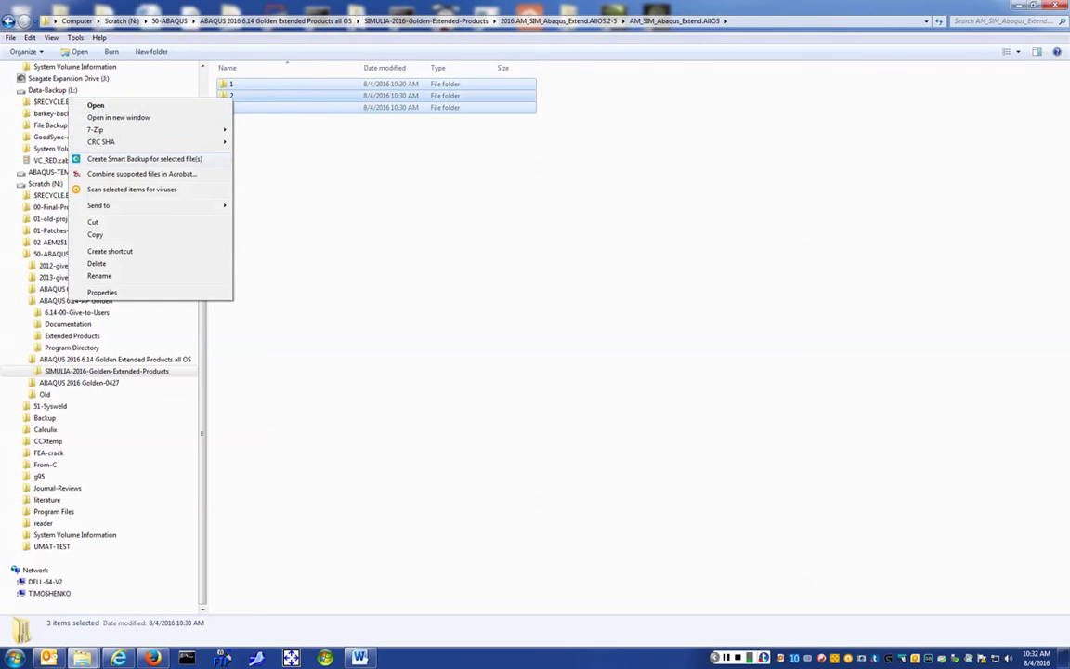
left_click(93, 222)
left_click(8, 21)
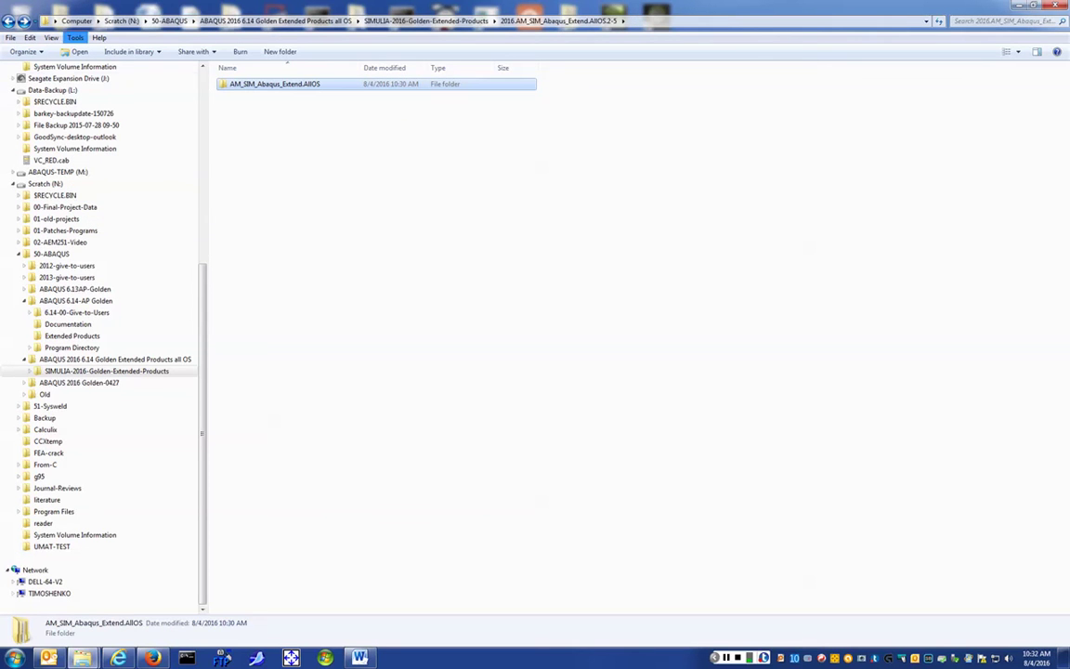
left_click(8, 20)
double_click(240, 154)
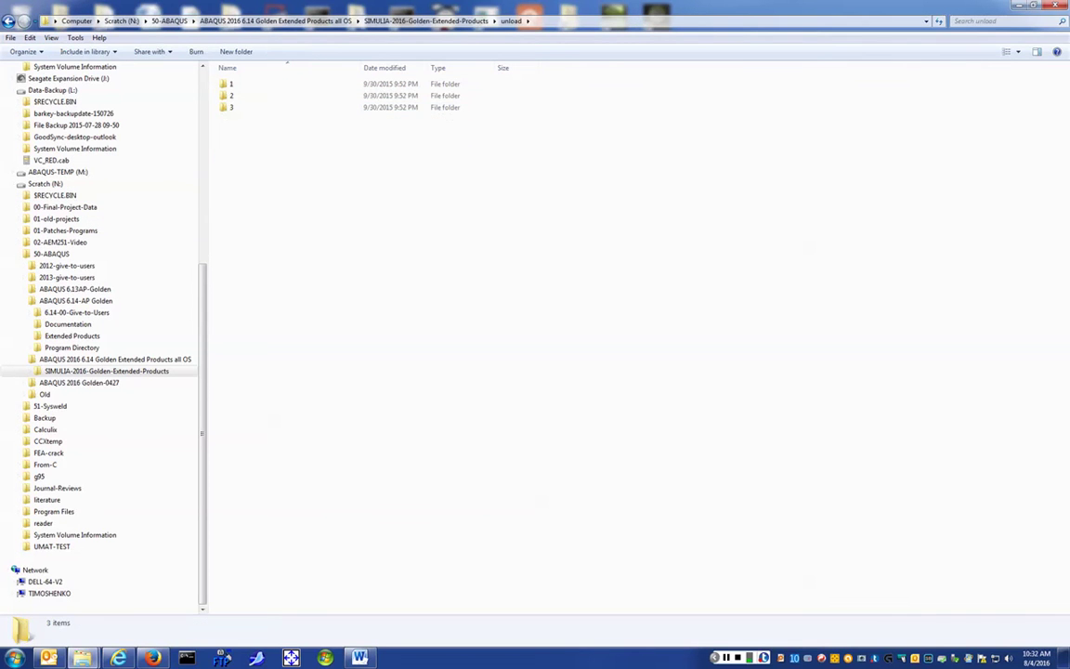
right_click(267, 218)
left_click(136, 294)
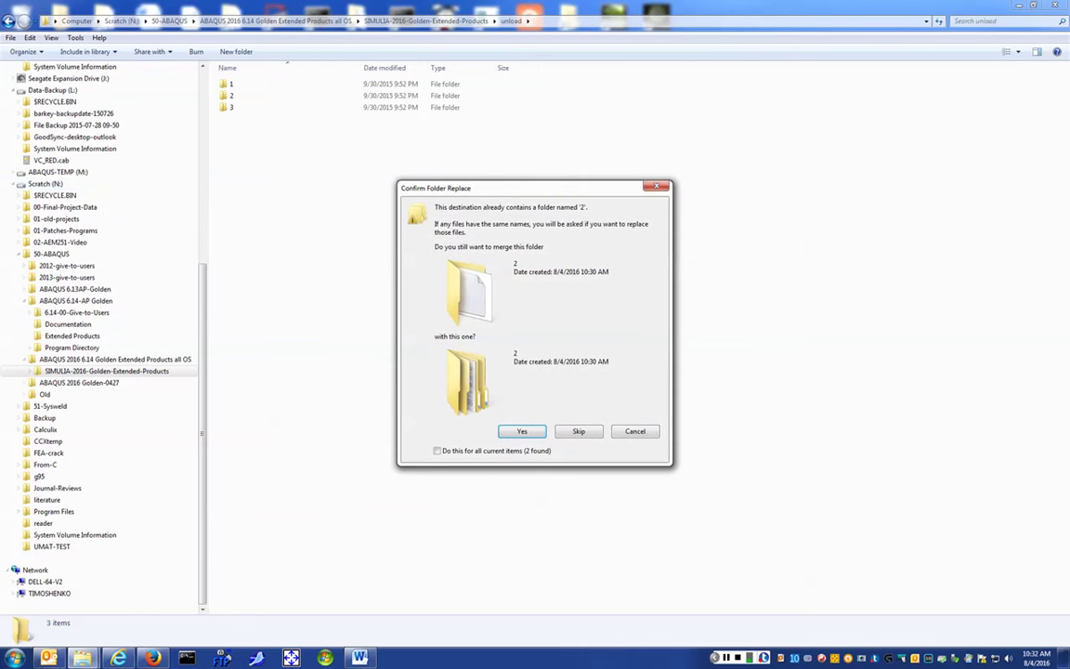
key("Return")
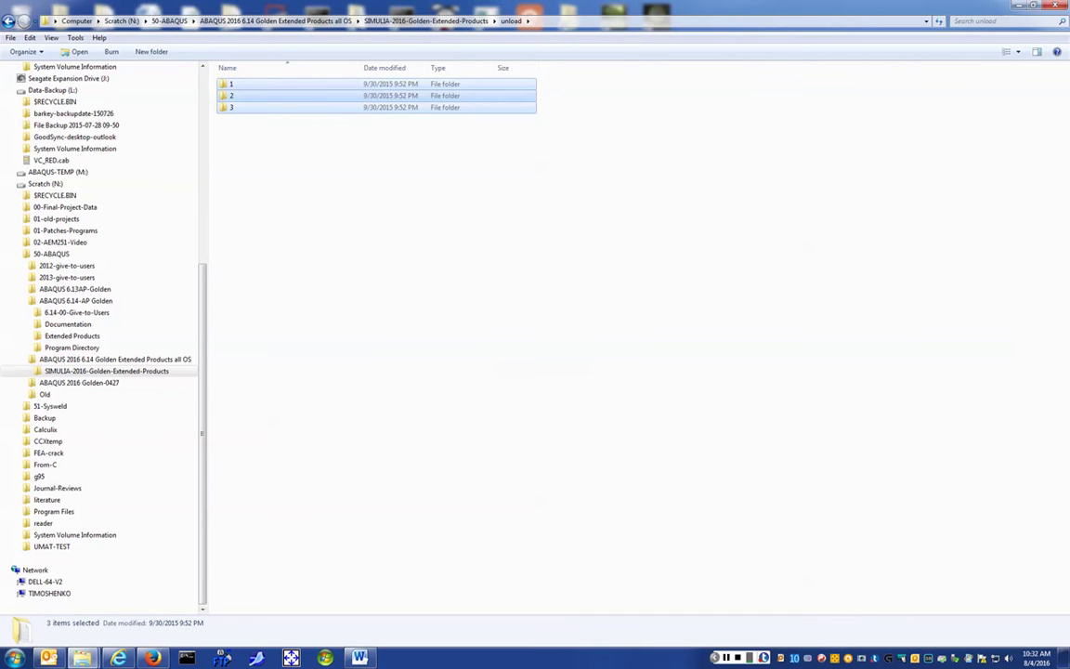
left_click(353, 214)
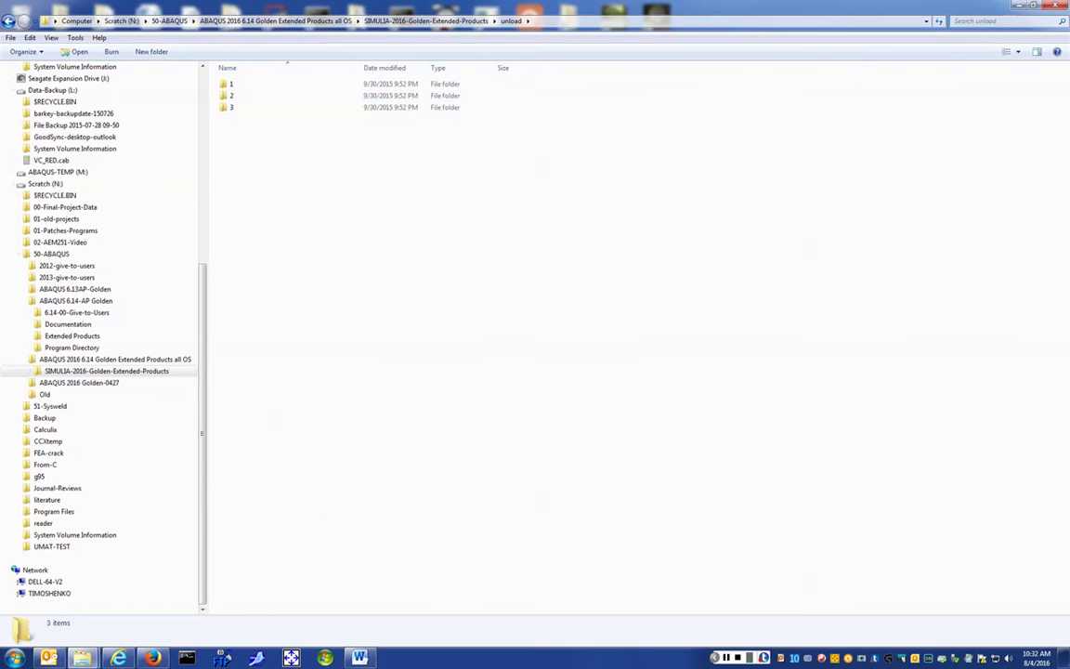
Move folders 1, 2 and 3 from AM_SIM_Abaqus_Extend.AllOS inside the extracted 3-5 folder into unload, merging them with the same-named folders
left_click(9, 21)
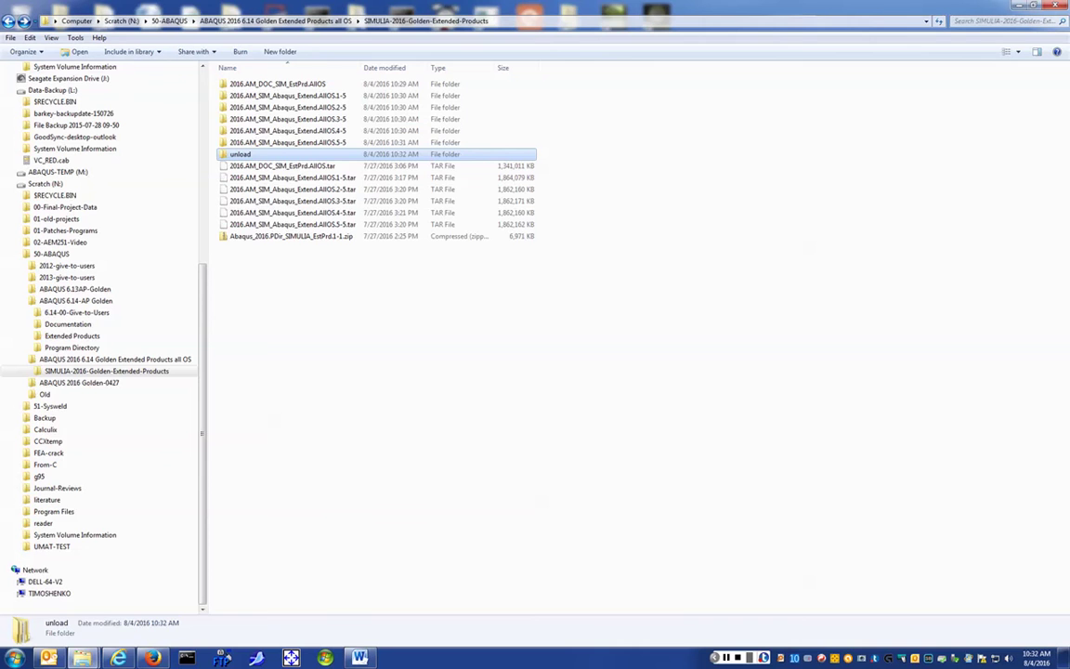
double_click(287, 119)
double_click(274, 84)
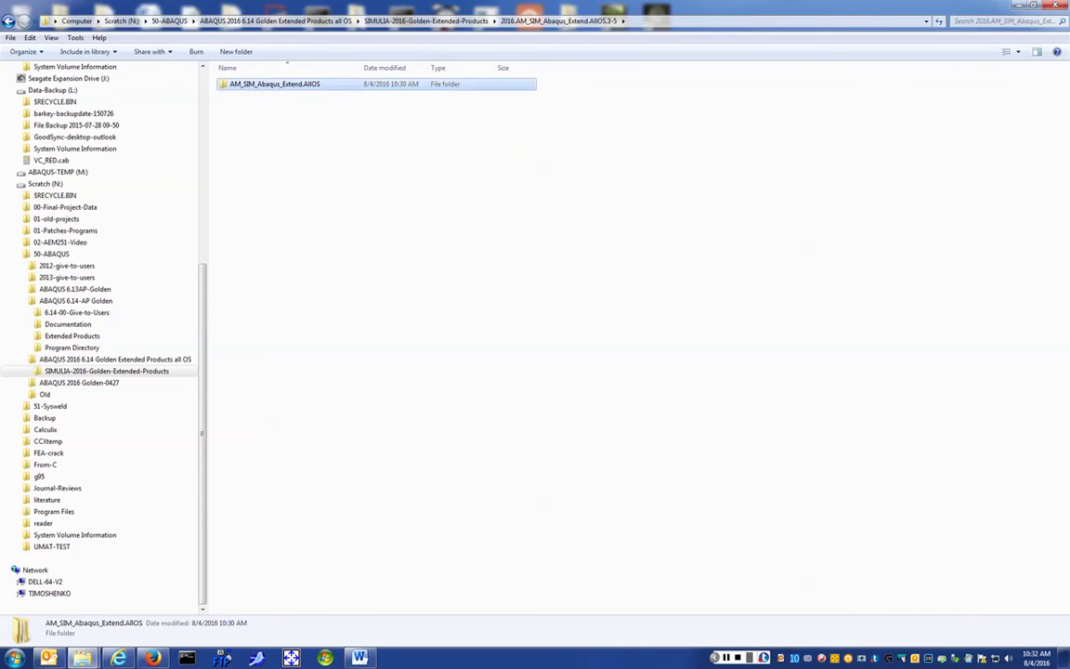
left_click(232, 84)
key("shift+Down")
key("shift+Down")
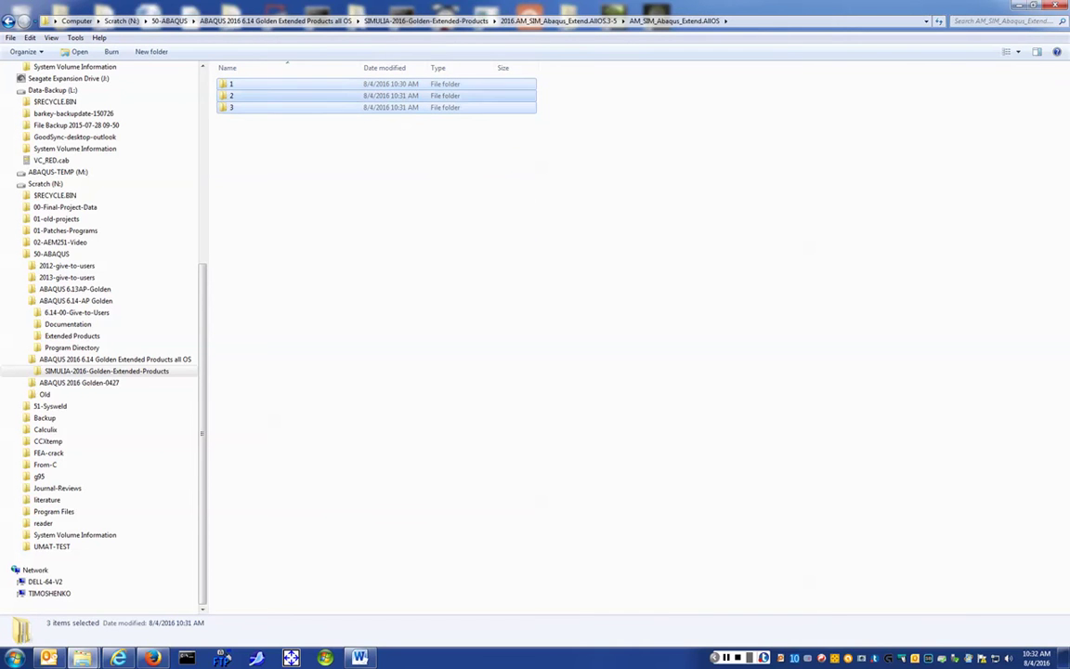
key("shift+F10")
left_click(112, 226)
left_click(9, 21)
left_click(9, 21)
double_click(240, 155)
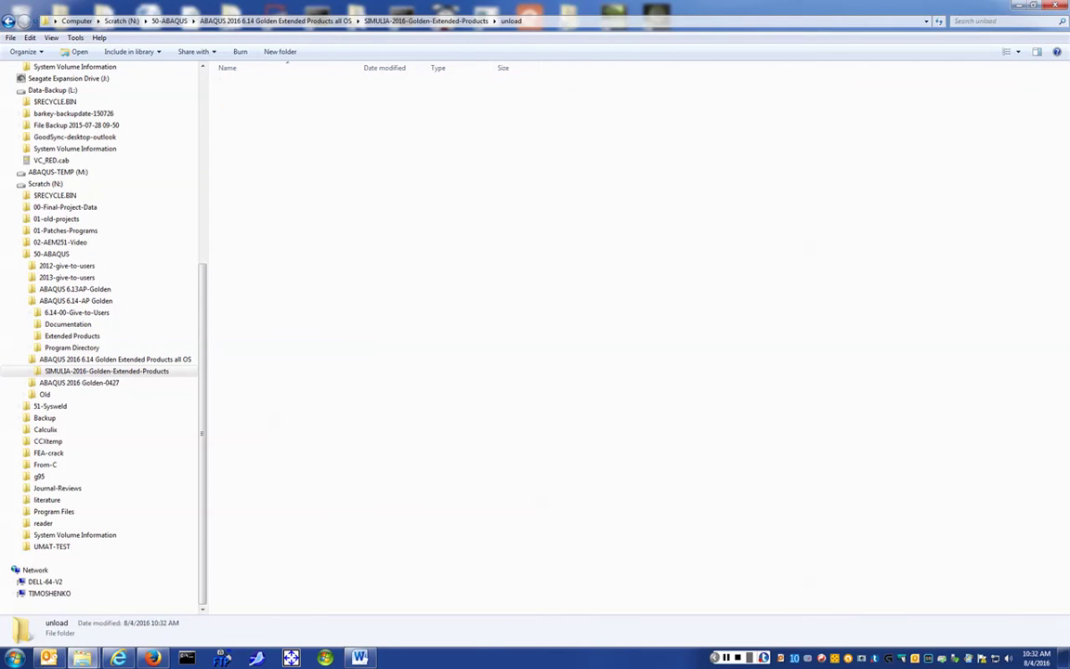
right_click(287, 224)
key("Down")
key("Down")
key("Down")
key("Down")
key("Down")
key("Down")
key("Return")
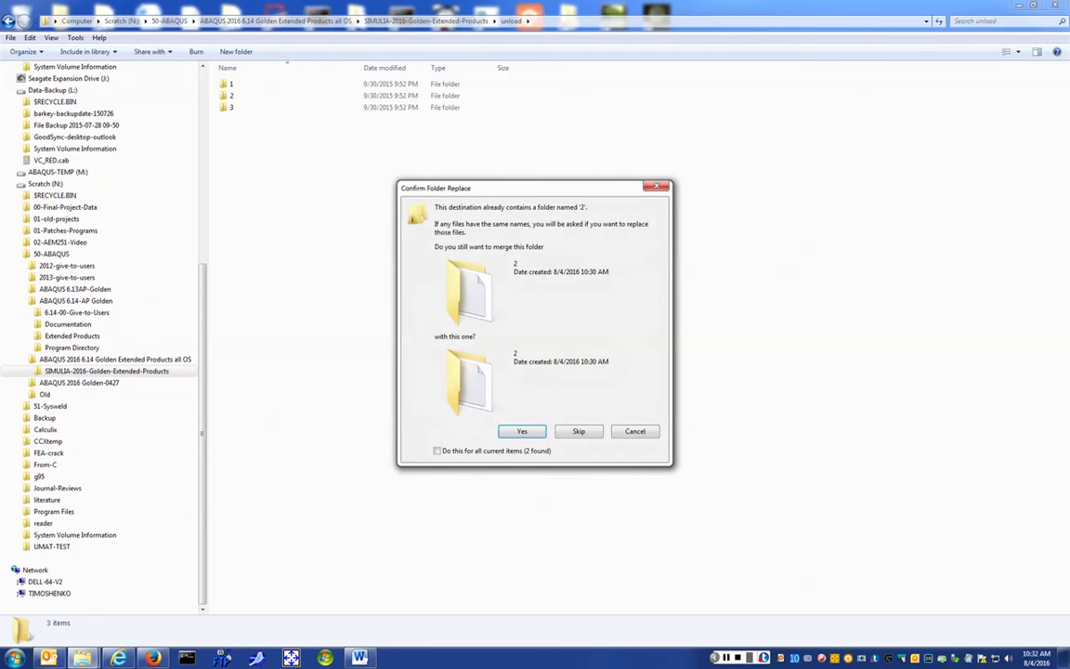
key("Return")
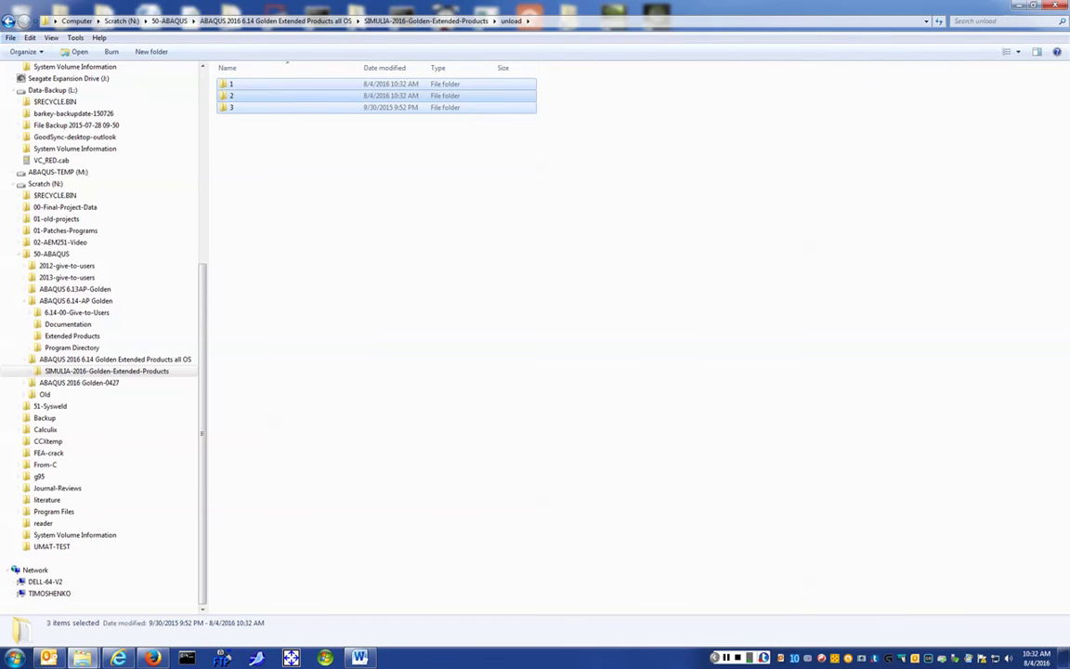
Move folders 1, 2 and 3 from AM_SIM_Abaqus_Extend.AllOS inside the extracted 4-5 folder into unload, merging them with the same-named folders
left_click(8, 20)
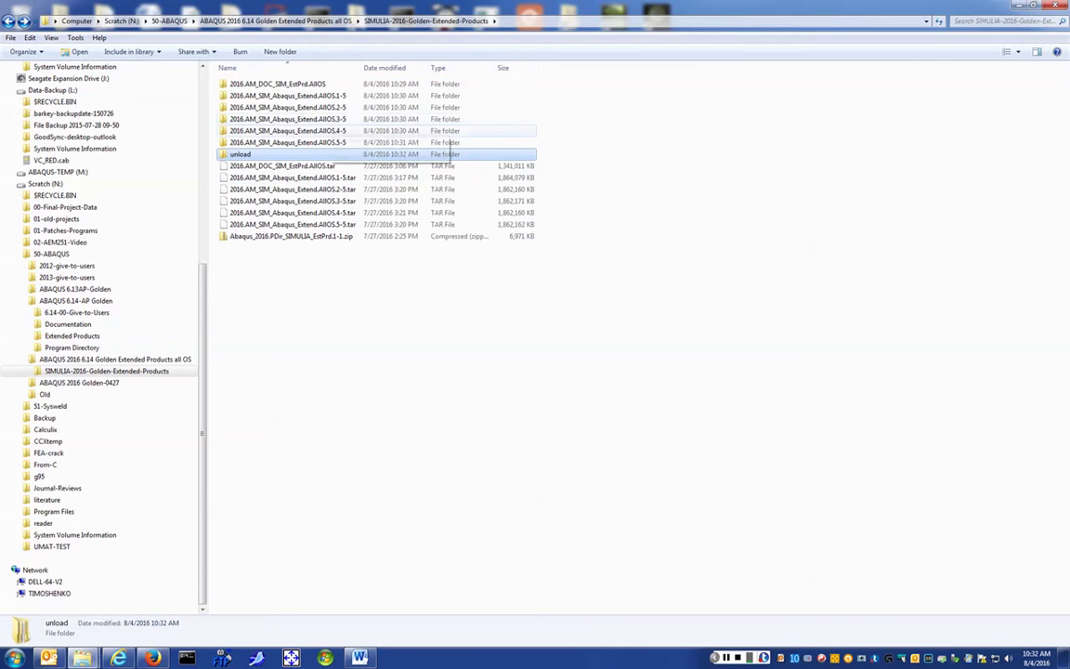
double_click(279, 130)
double_click(256, 84)
left_click(232, 84)
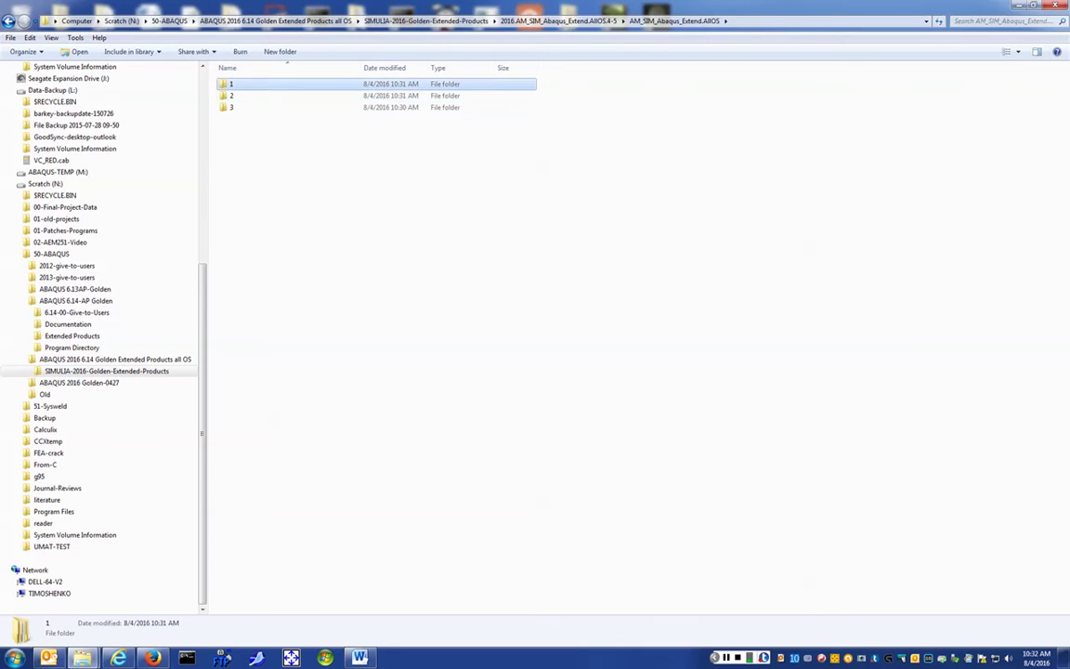
left_click(233, 106, "shift")
right_click(231, 104)
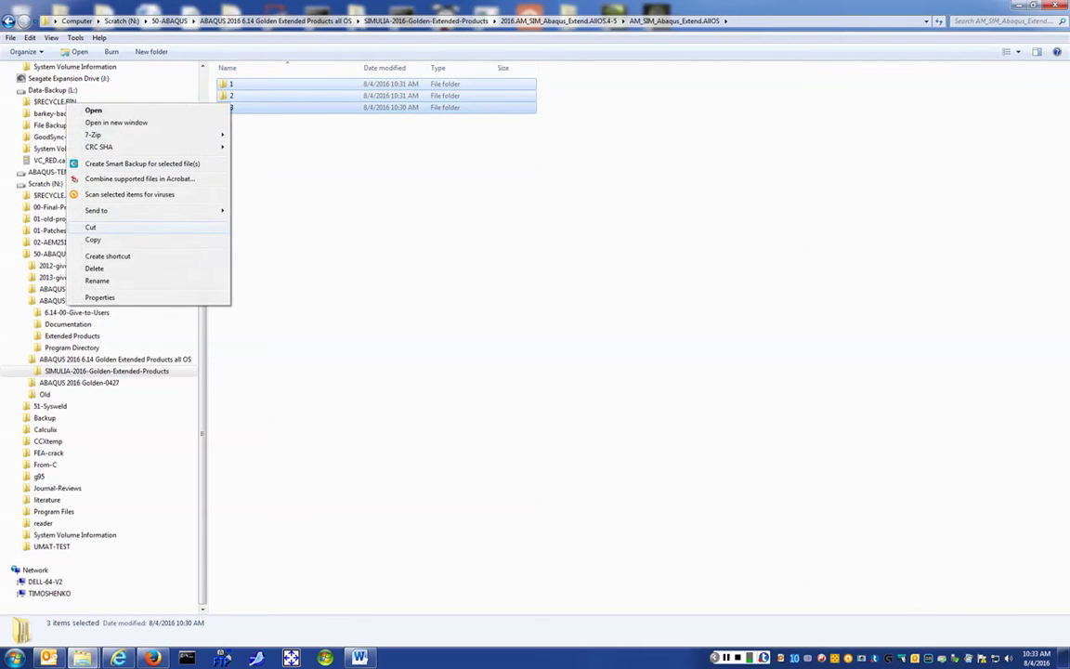
key("Escape")
left_click(8, 20)
left_click(8, 20)
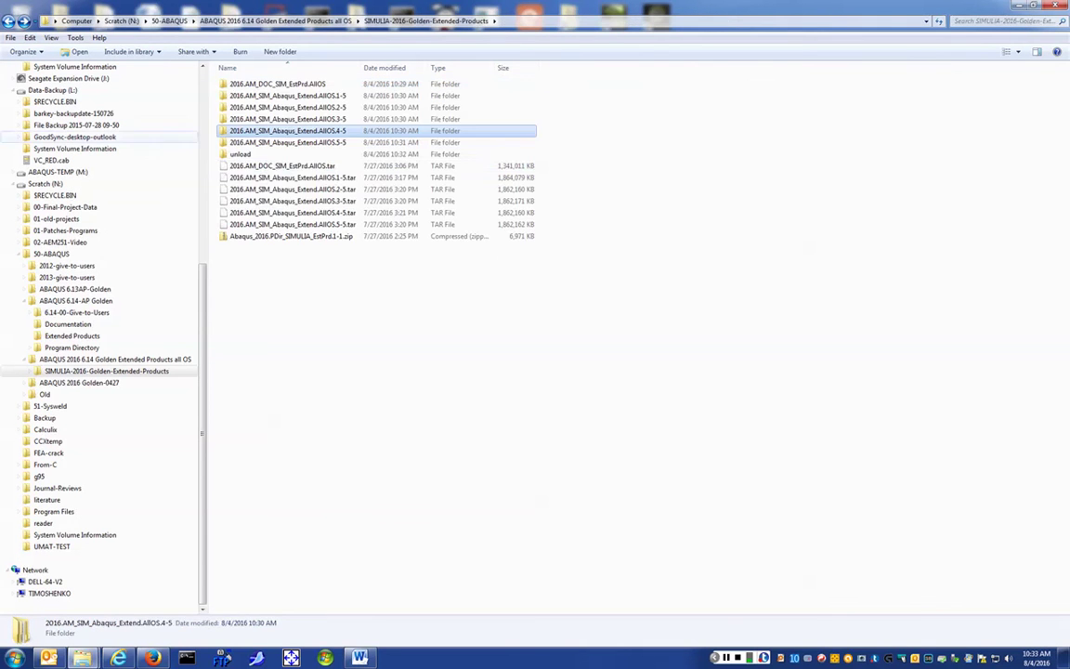
double_click(240, 154)
right_click(307, 190)
left_click(176, 266)
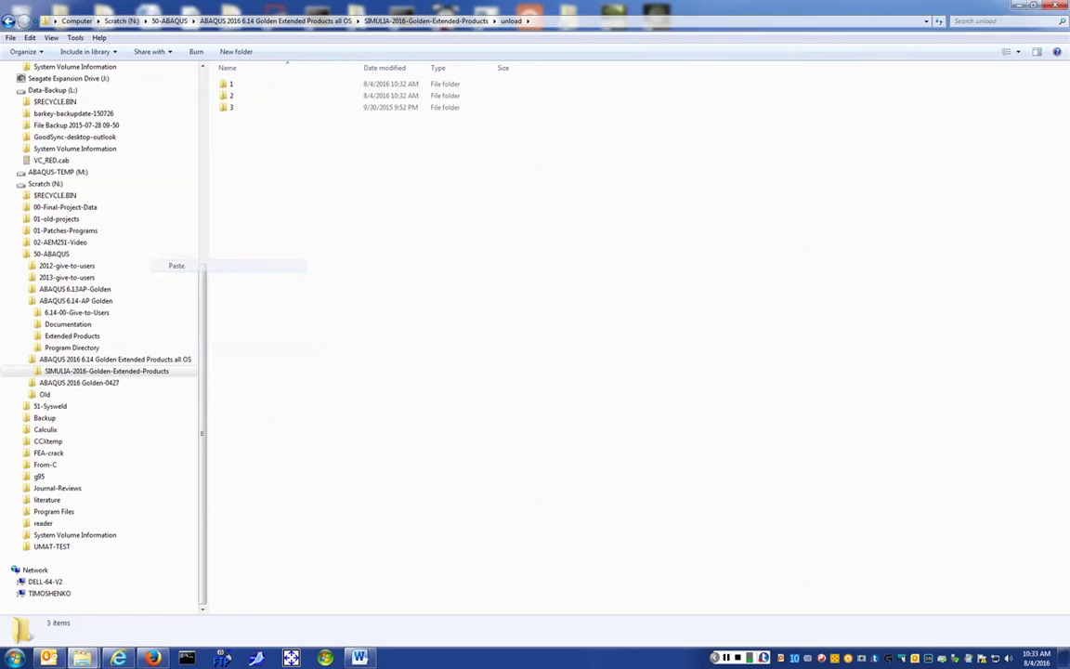
key("Return")
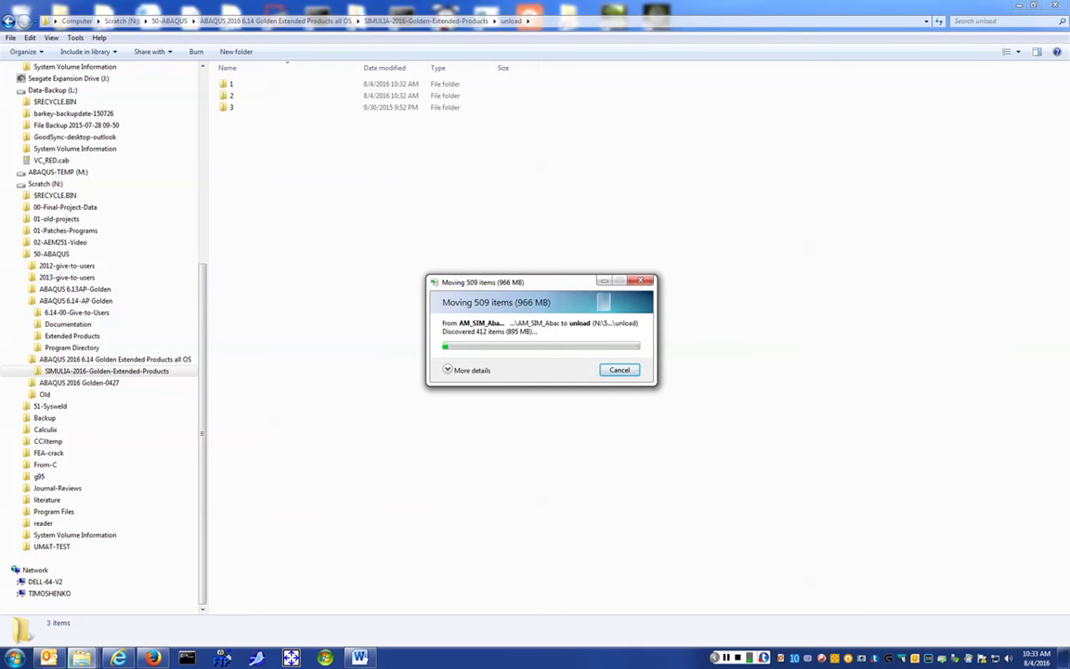
key("ctrl+a")
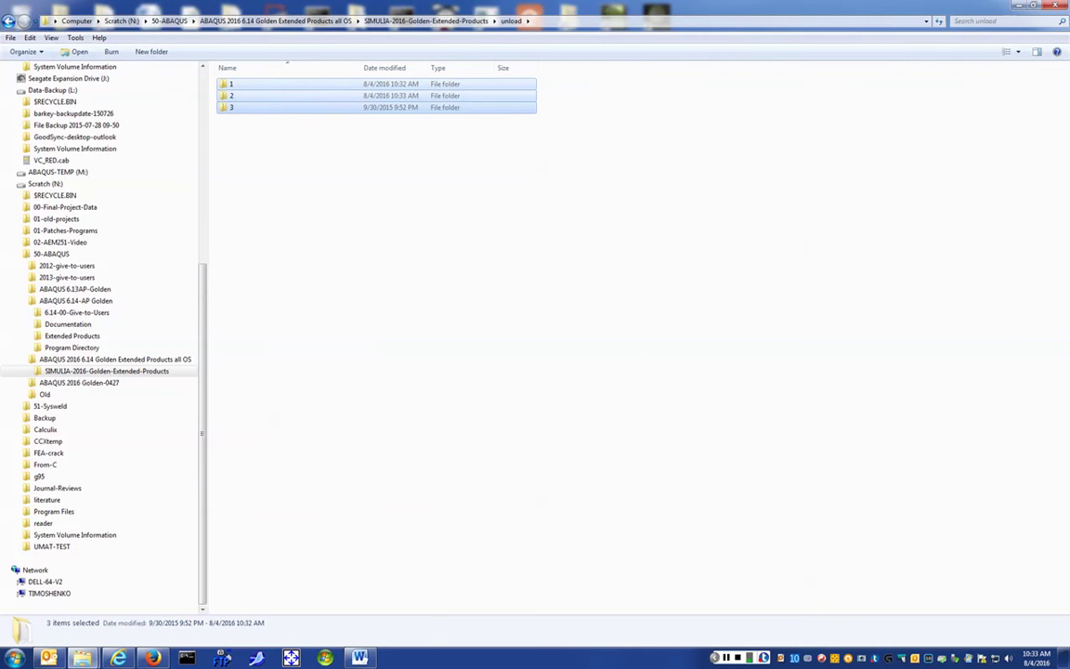
Move folders 1, 2 and 3 from AM_SIM_Abaqus_Extend.AllOS inside the extracted 5-5 folder into unload, merging all same-named folders
key("BackSpace")
key("Up")
key("Return")
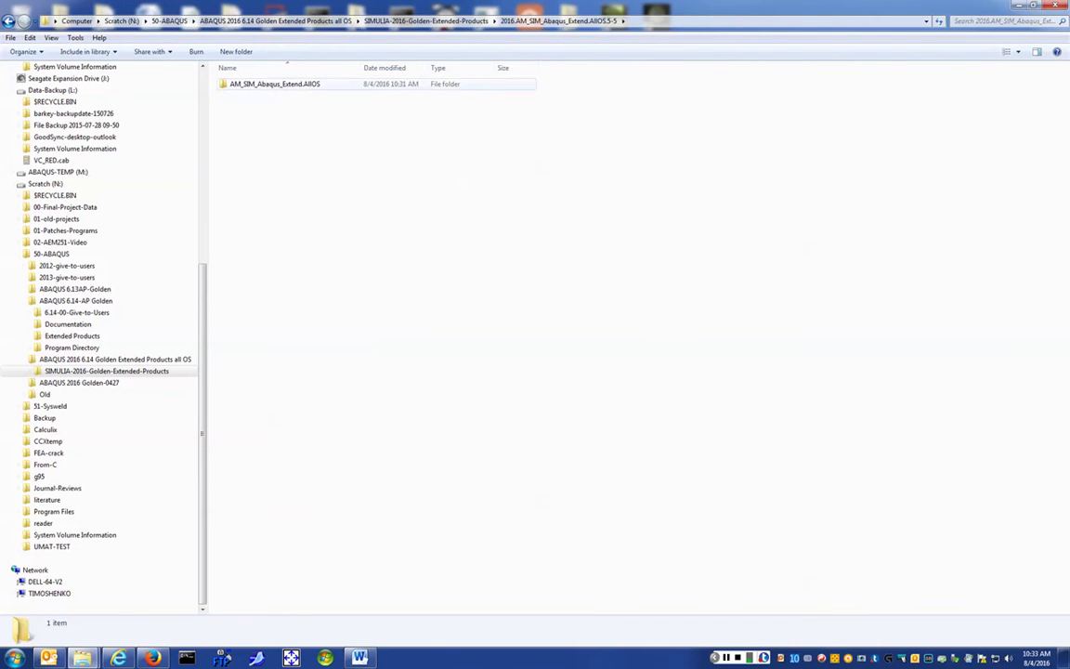
key("Down")
key("Return")
key("Down")
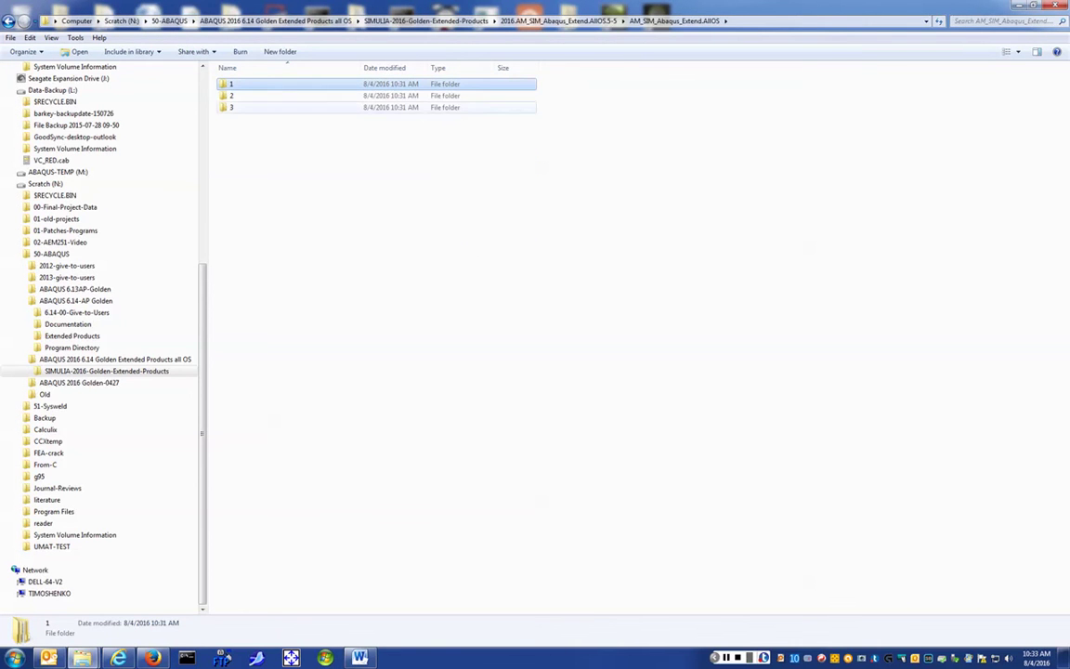
left_click(236, 108, "shift")
right_click(243, 100)
left_click(107, 226)
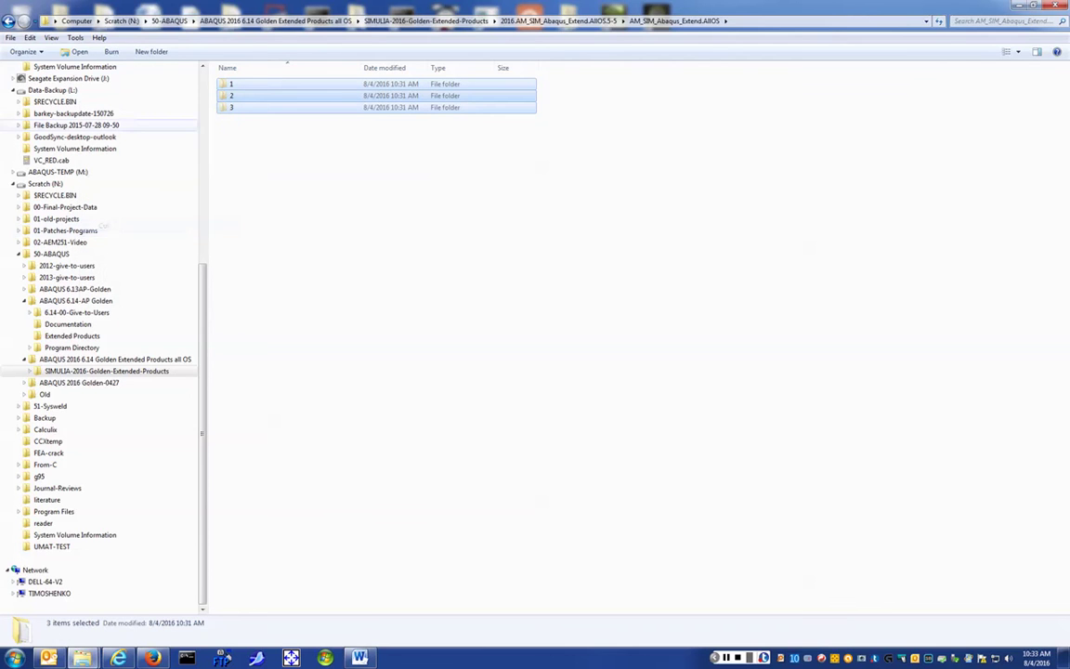
key("BackSpace")
key("BackSpace")
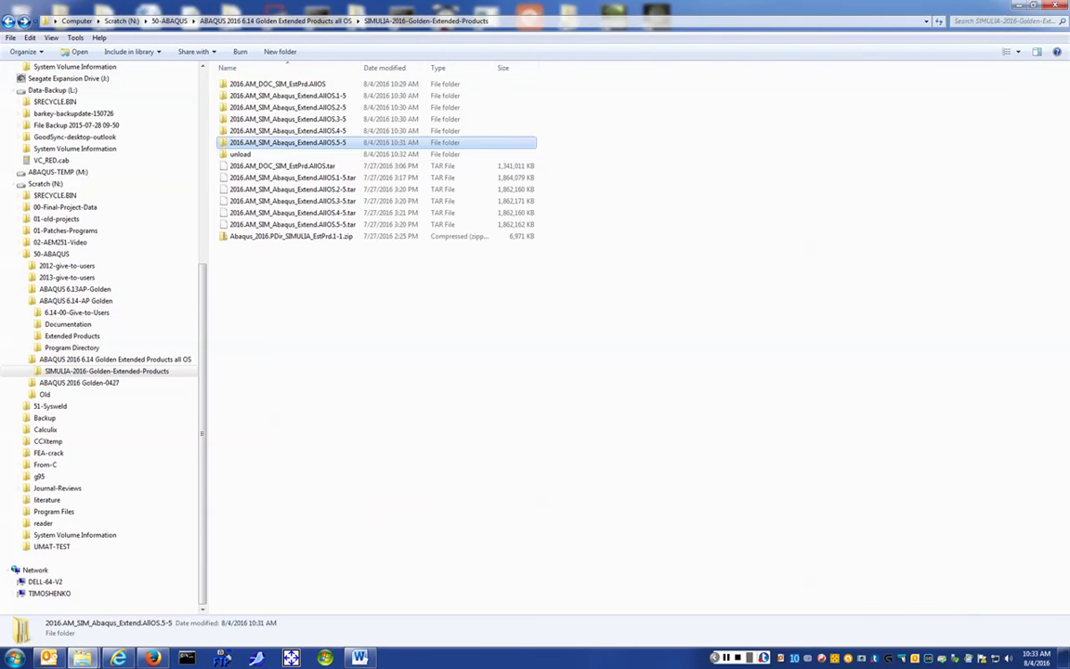
key("Down")
key("Return")
key("Menu")
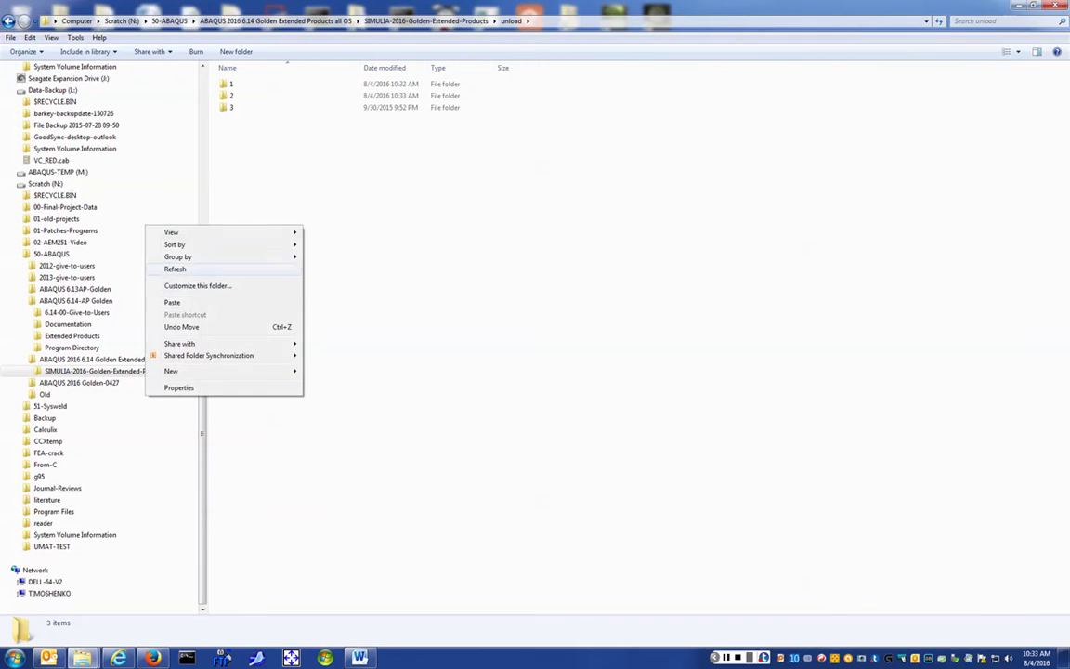
key("p")
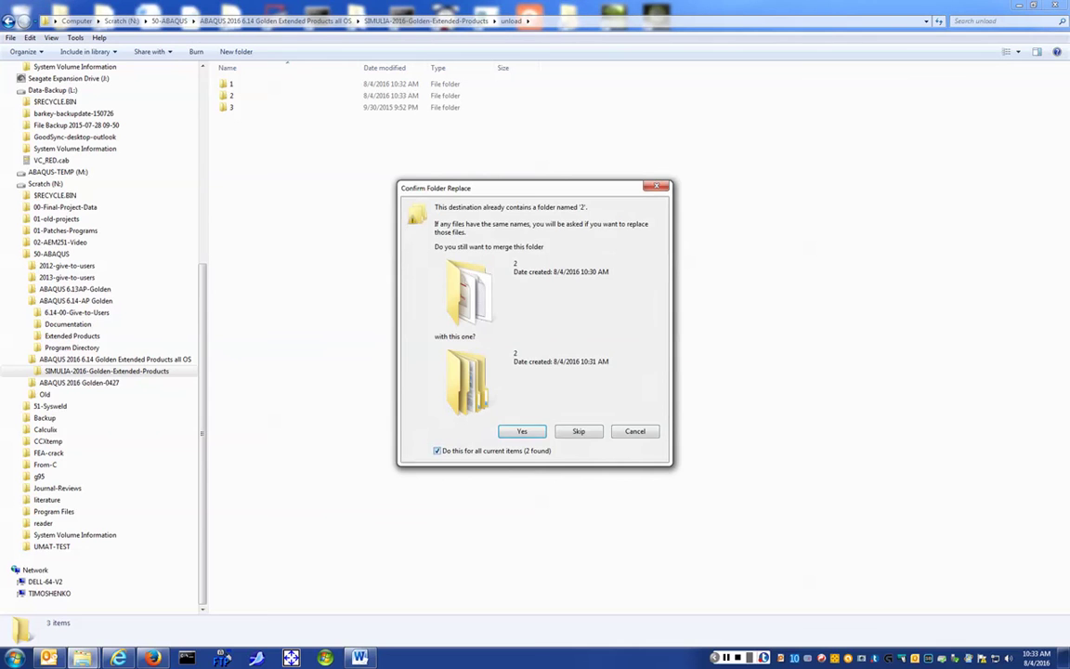
key("Return")
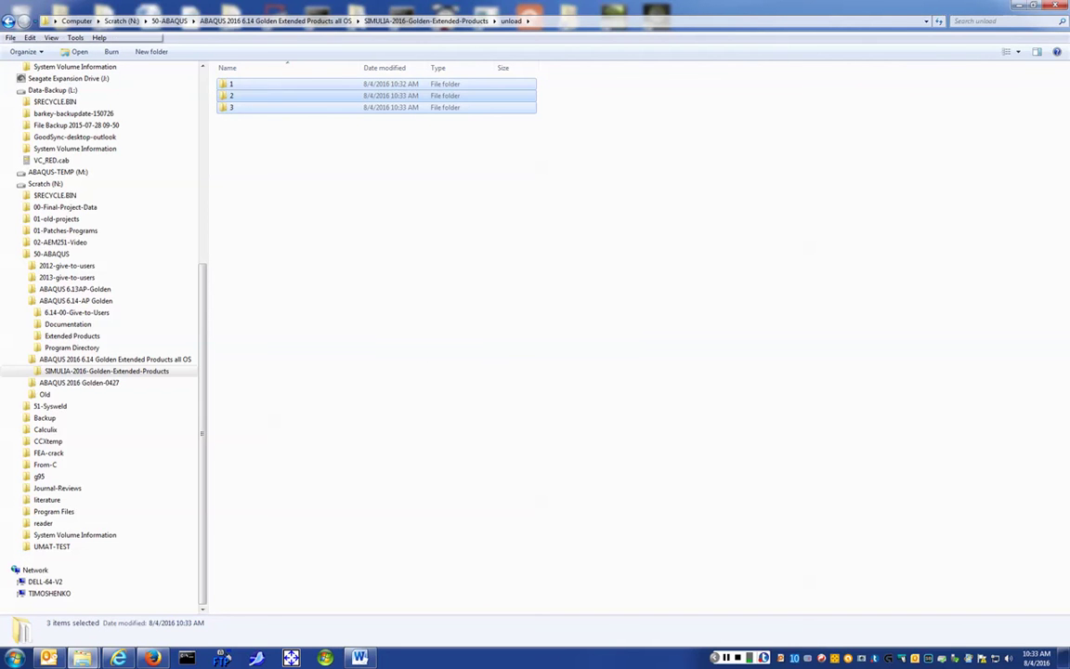
Check AM_SIM_Abaqus_Extend.AllOS inside the extracted 1-5 folder for leftover contents
left_click(9, 20)
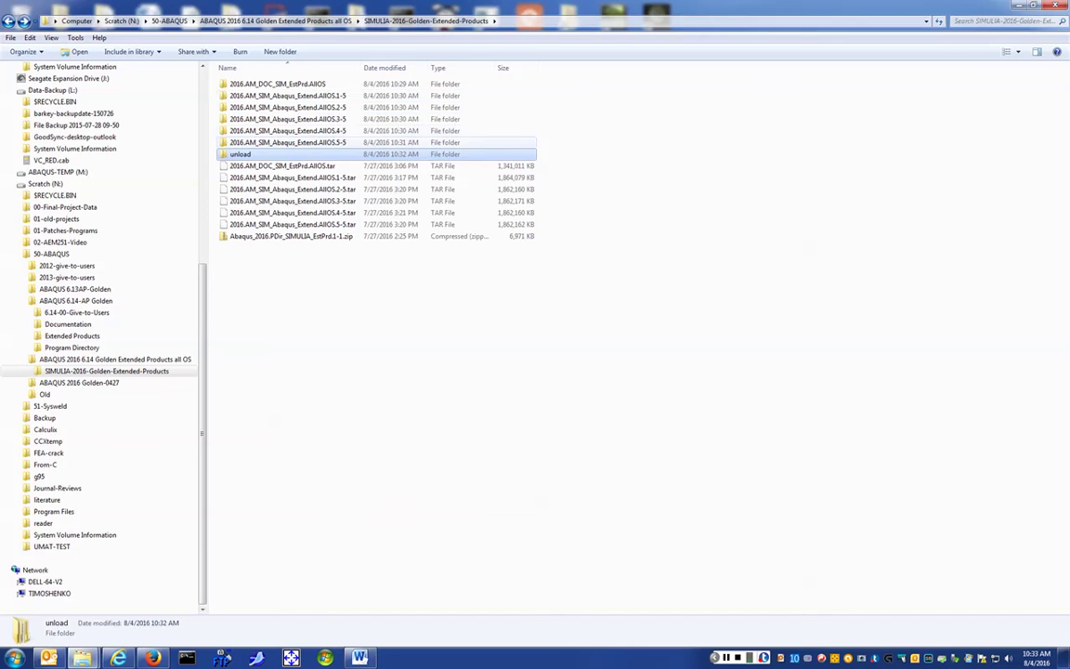
double_click(288, 96)
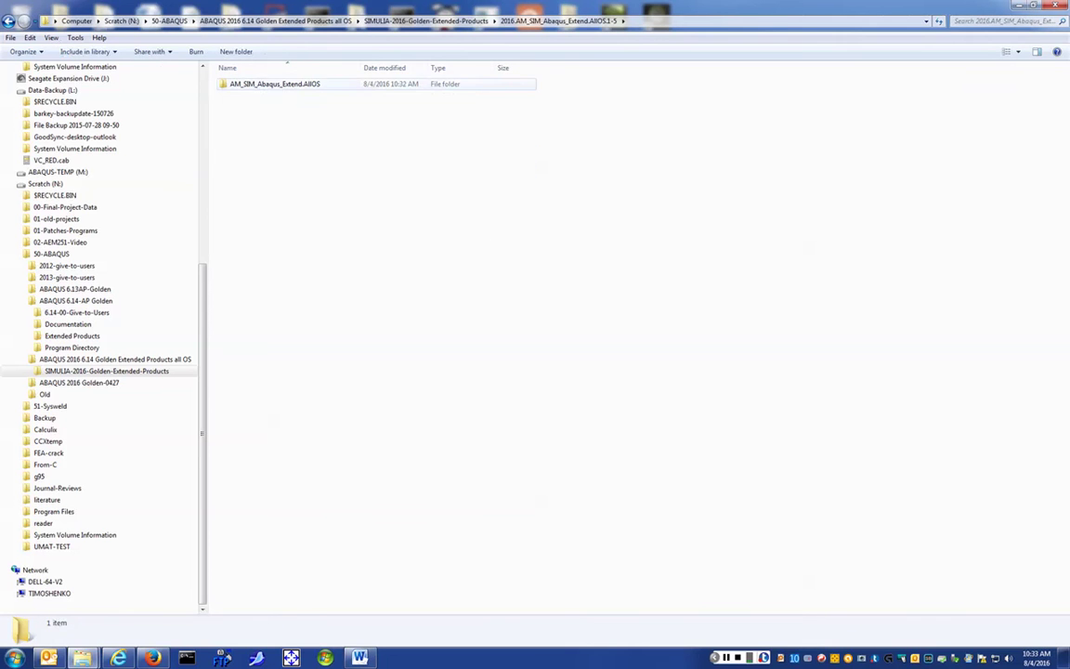
double_click(278, 83)
left_click(10, 20)
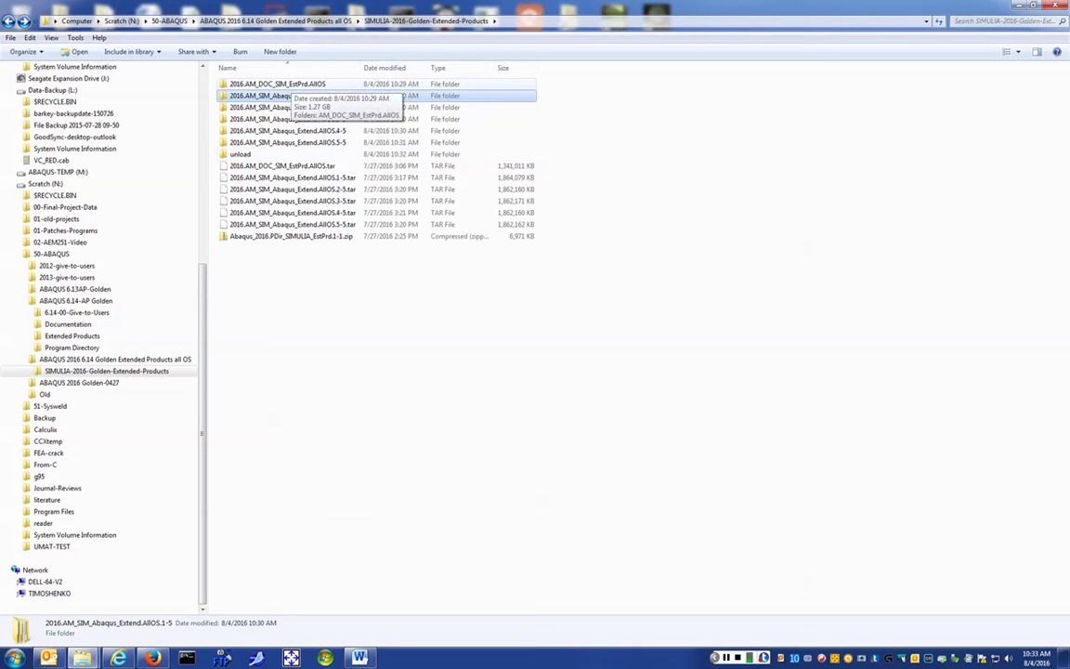
Examine the extracted 2016.AM_DOC_SIM_EstPrd.AllOS documentation folder, going through DOC_SIMULIA_Abaqus_fe-safe to the contents of Abaqus_2016
double_click(279, 83)
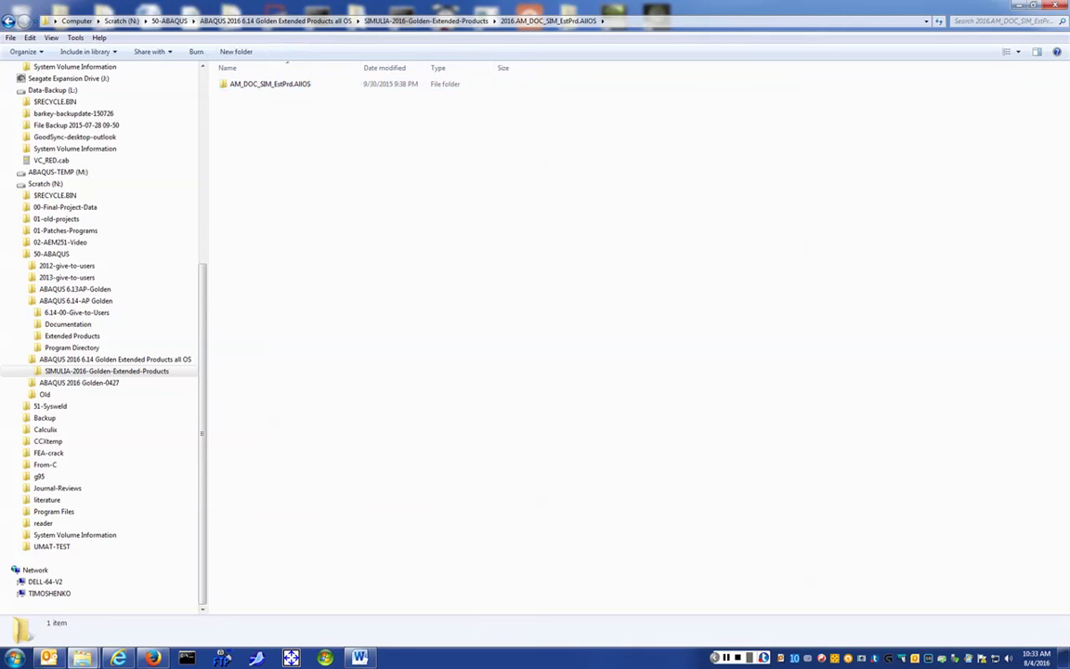
double_click(278, 84)
double_click(231, 84)
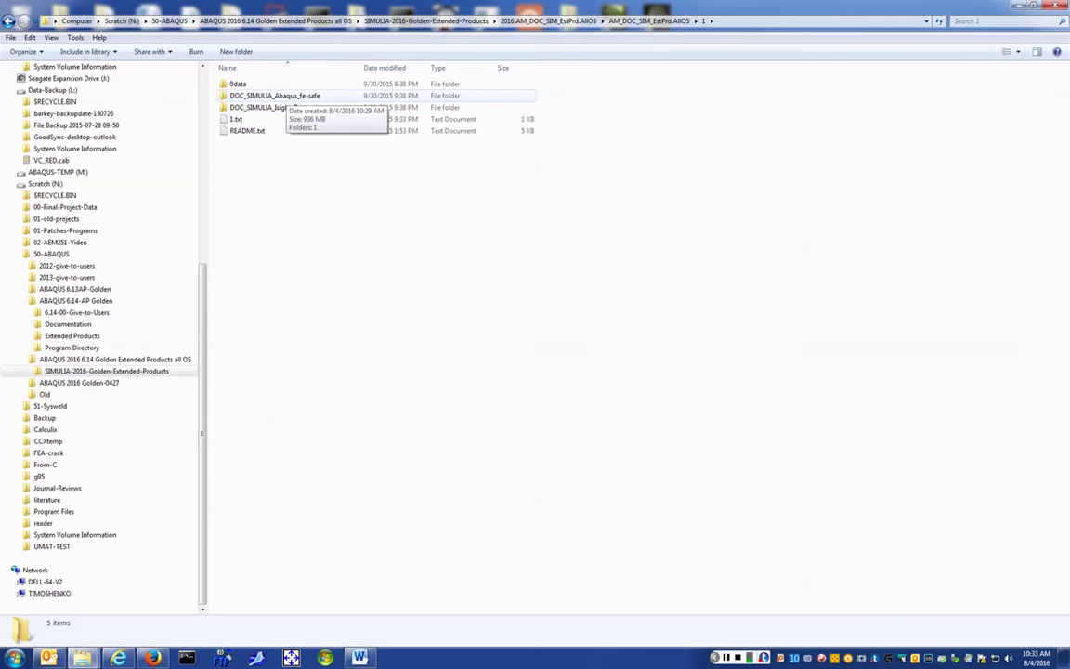
double_click(297, 96)
key("Return")
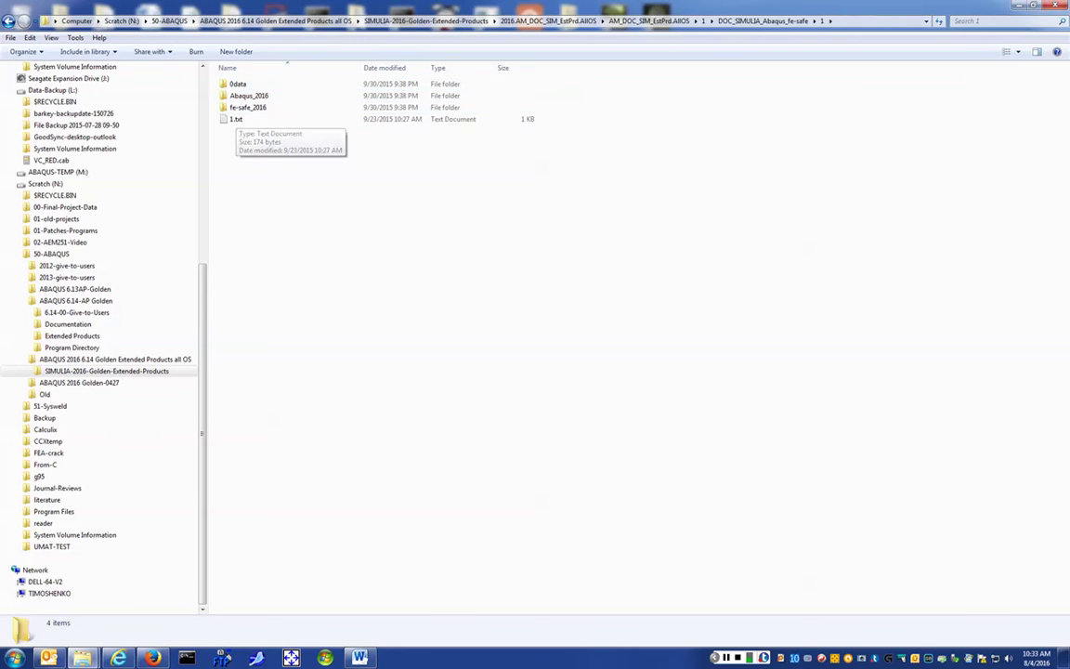
double_click(269, 96)
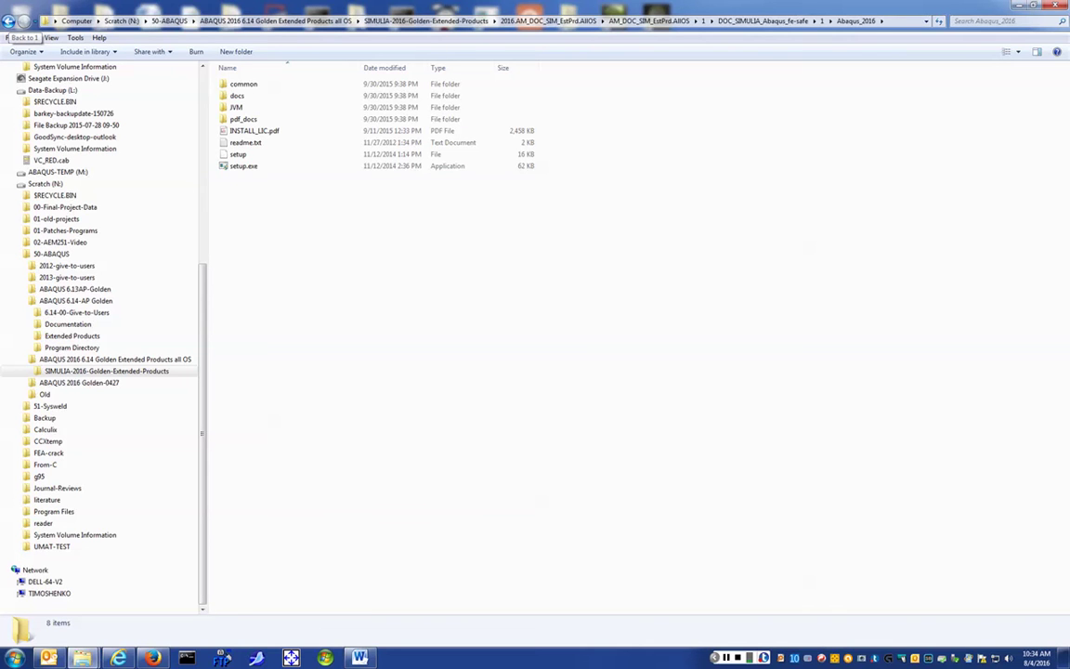
left_click(9, 20)
left_click(353, 108)
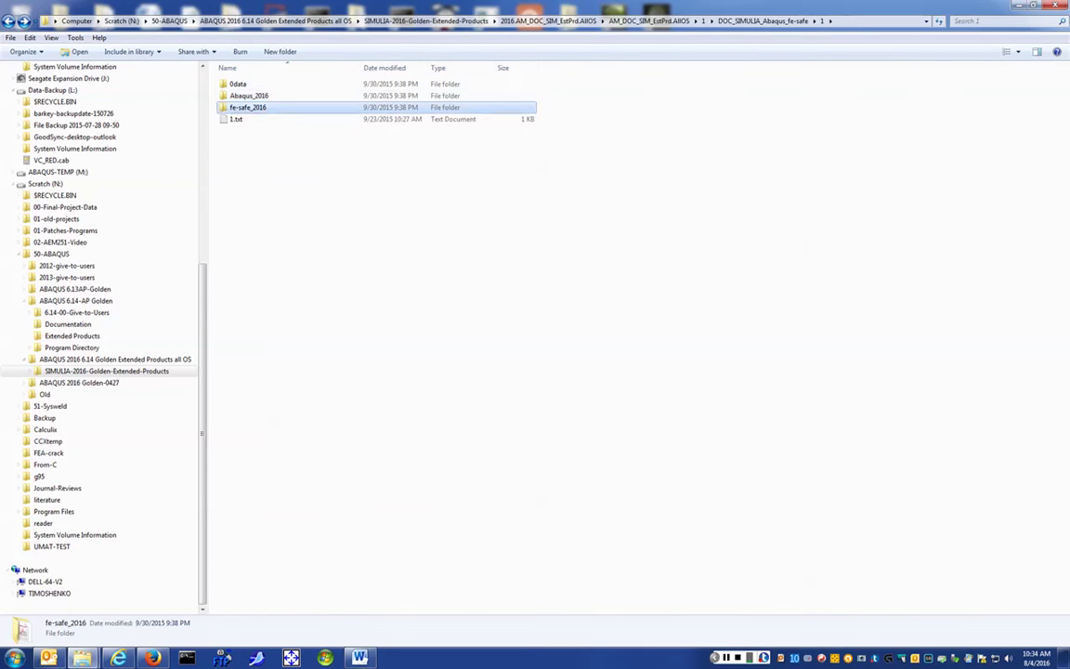
Check the contents of fe-safe_2016 inside DOC_SIMULIA_Abaqus_fe-safe, and return to the list of documentation packages
key("Return")
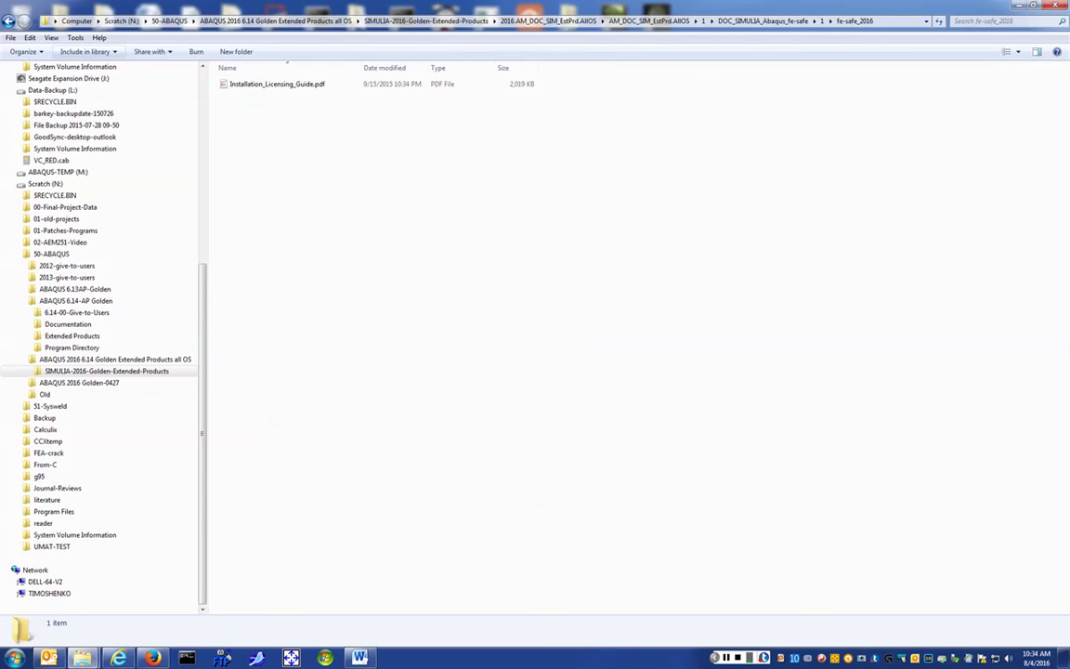
left_click(8, 20)
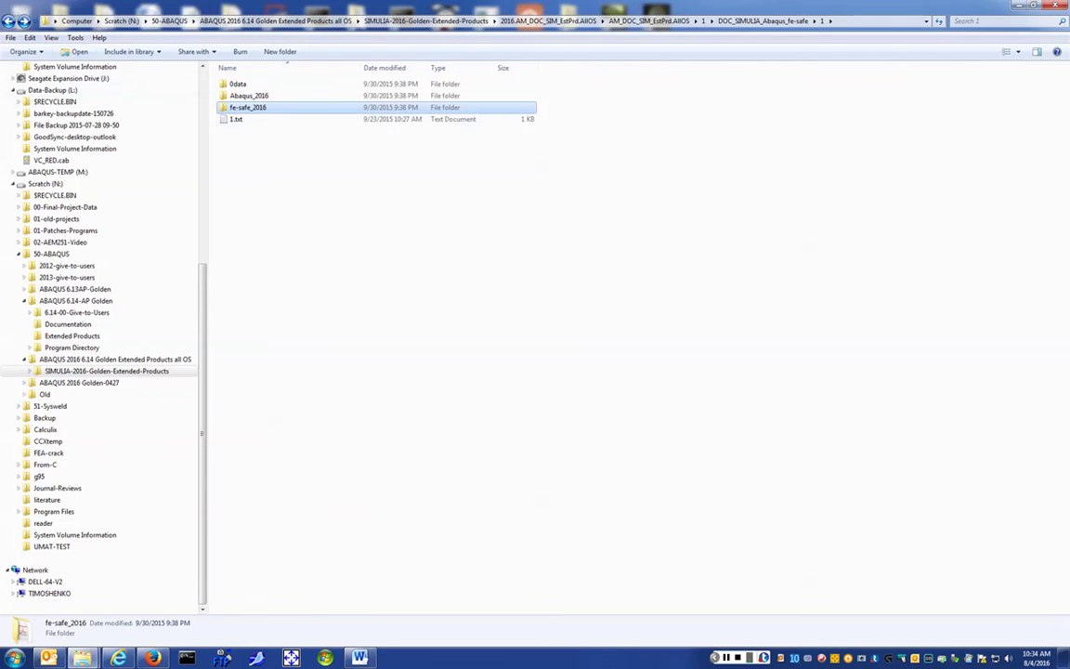
left_click(8, 20)
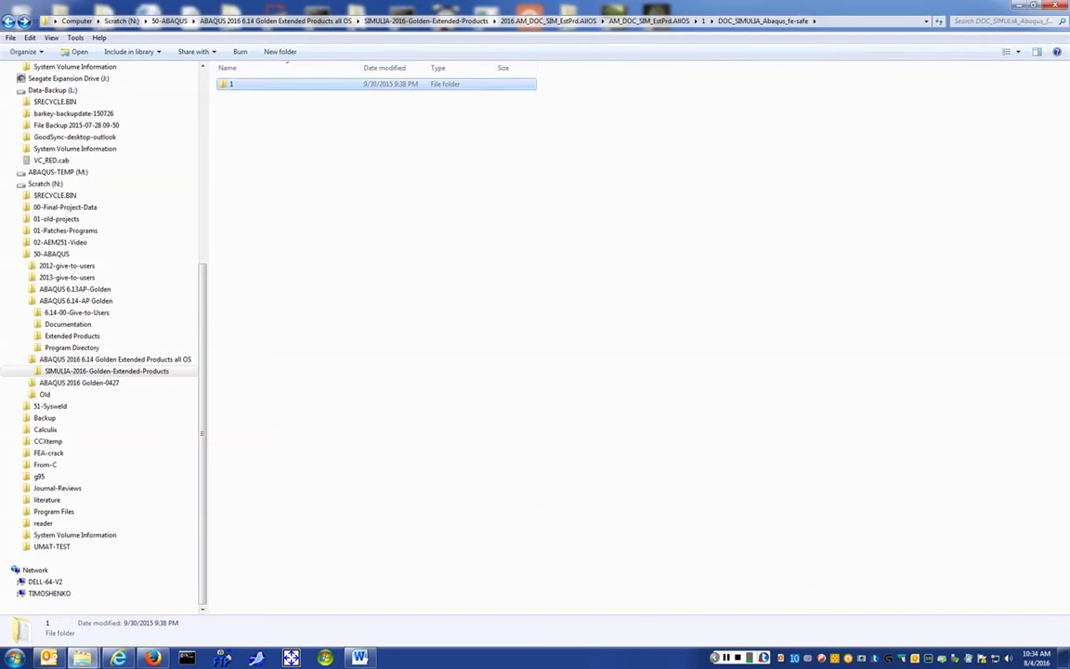
key("BackSpace")
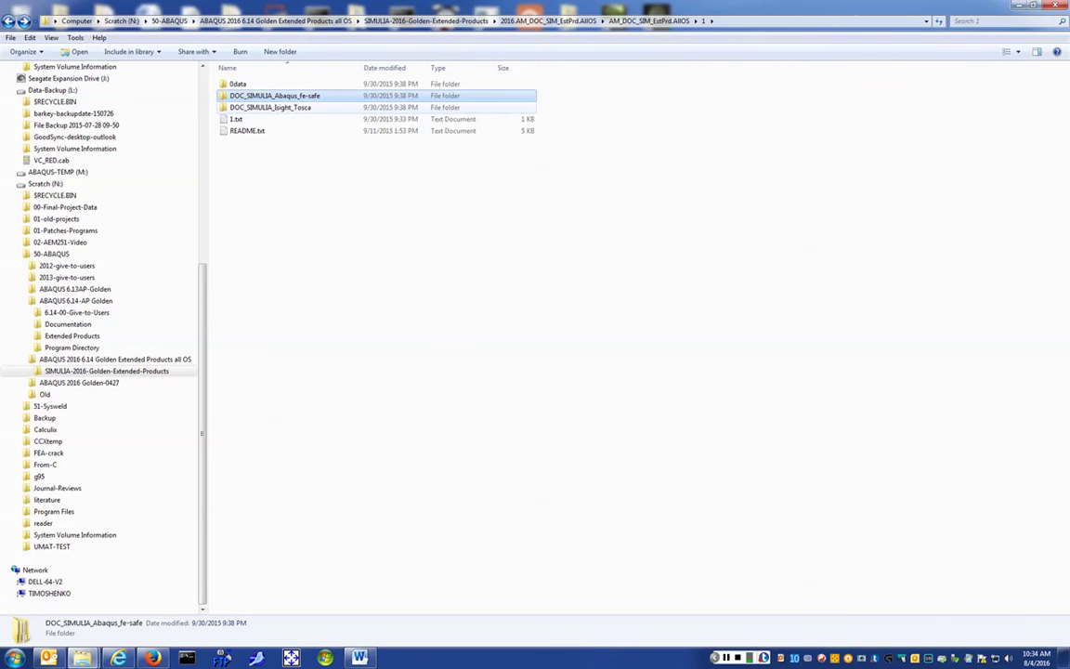
Examine folder 1 inside DOC_SIMULIA_Isight_Tosca, and return to the SIMULIA-2016-Golden-Extended-Products folder
double_click(269, 107)
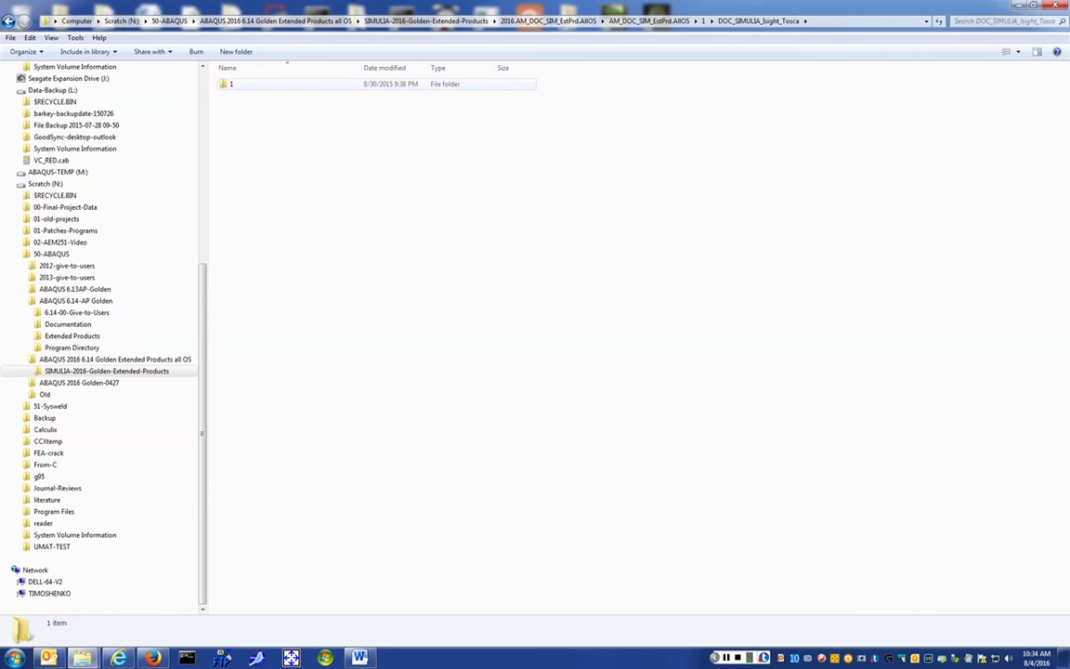
double_click(238, 83)
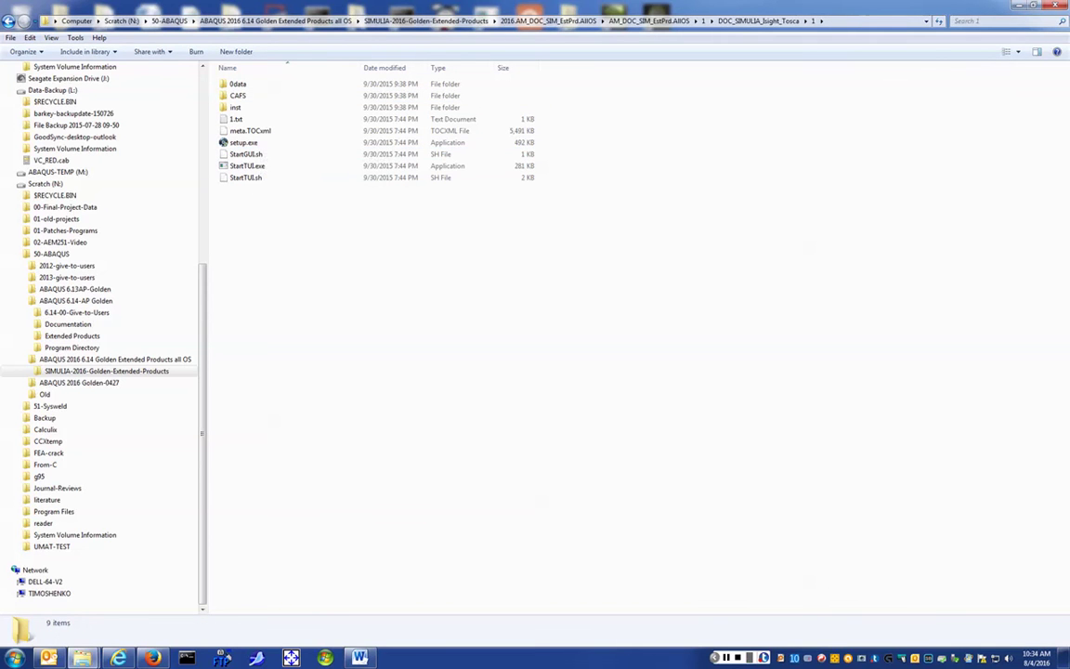
key("BackSpace")
key("BackSpace")
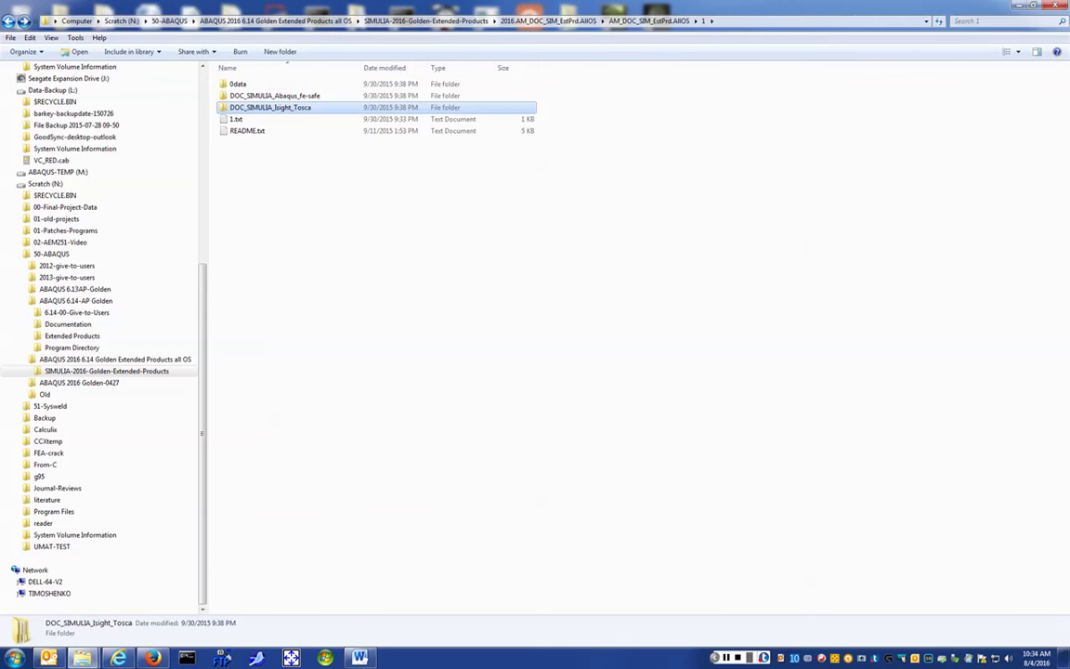
key("BackSpace")
key("BackSpace")
key("BackSpace")
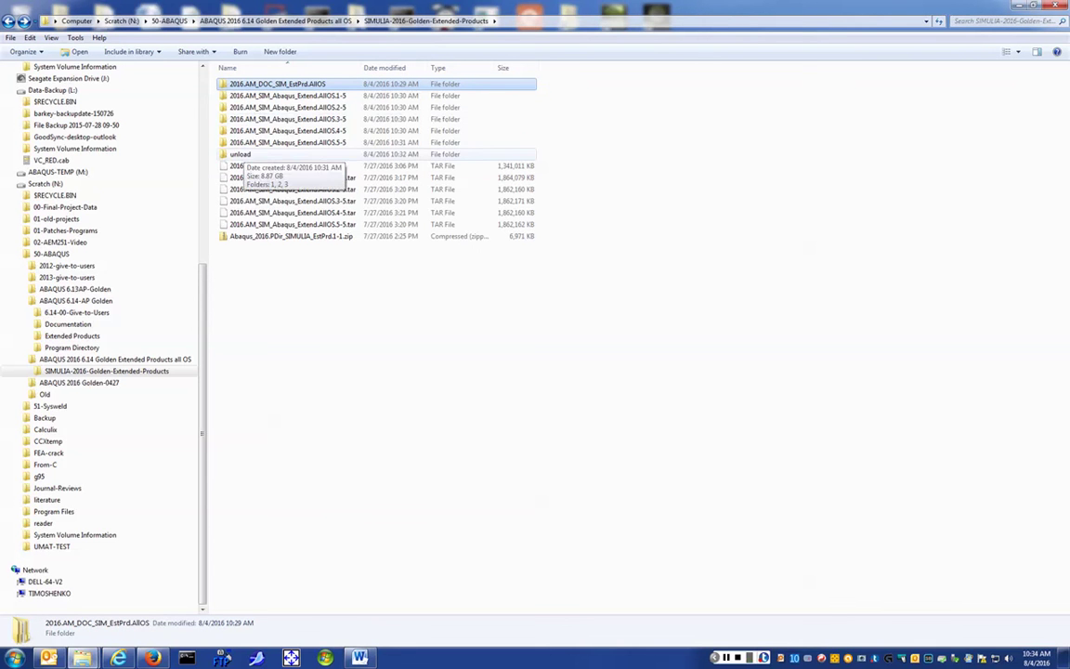
Locate the Windows64 setup files of SIMULIA_Abaqus_CAE, going through folder 1 of unload to the innermost folder 1
double_click(240, 155)
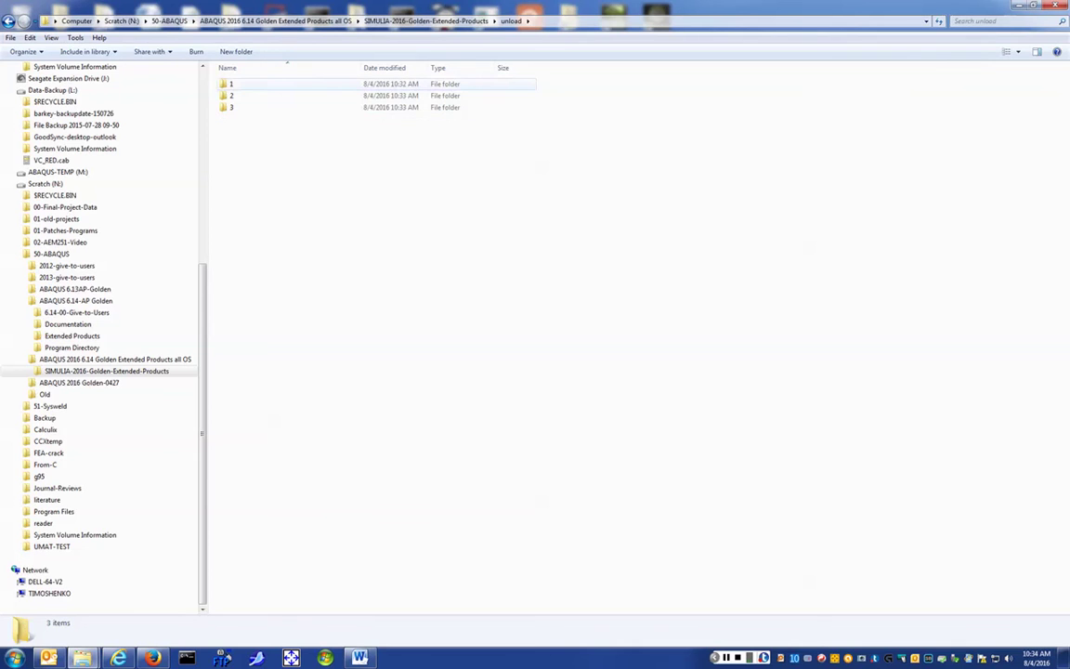
double_click(231, 84)
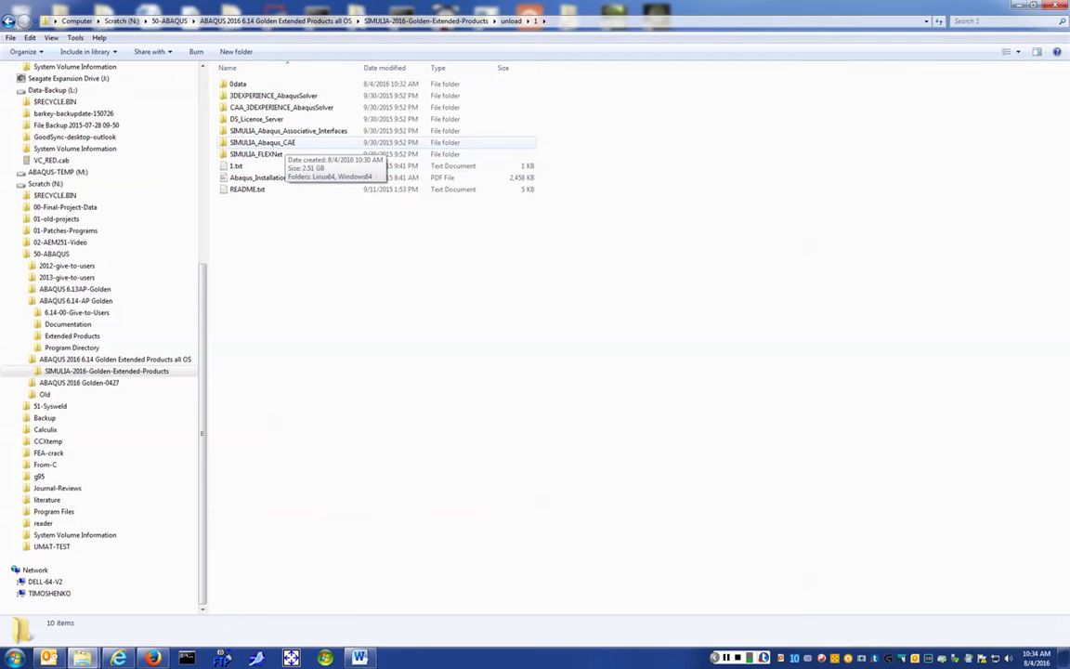
double_click(269, 142)
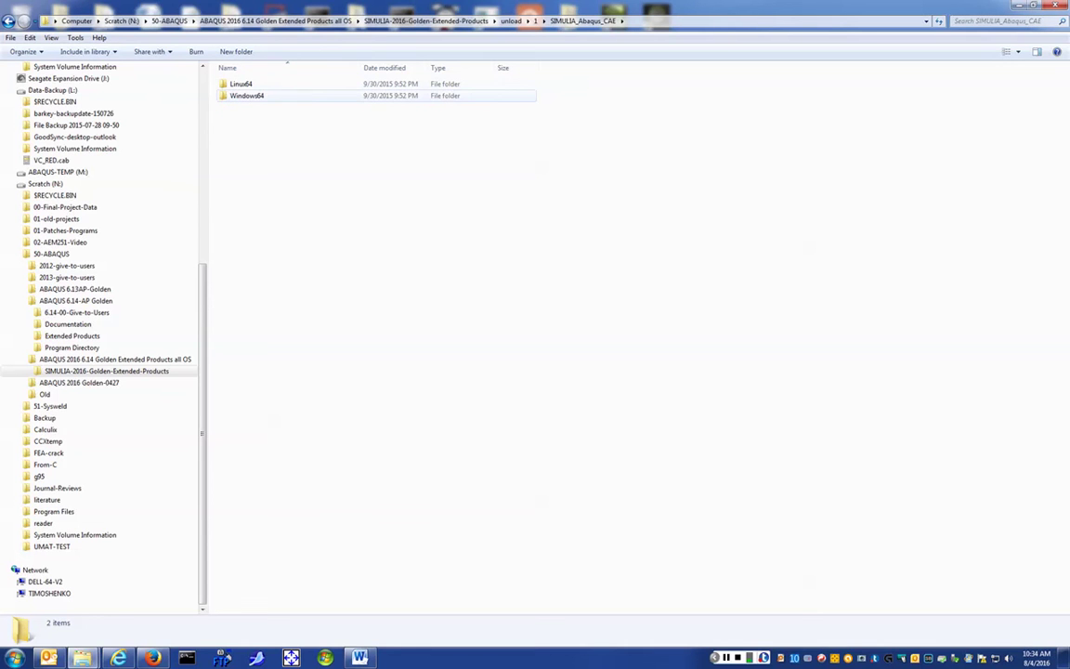
double_click(246, 96)
double_click(230, 84)
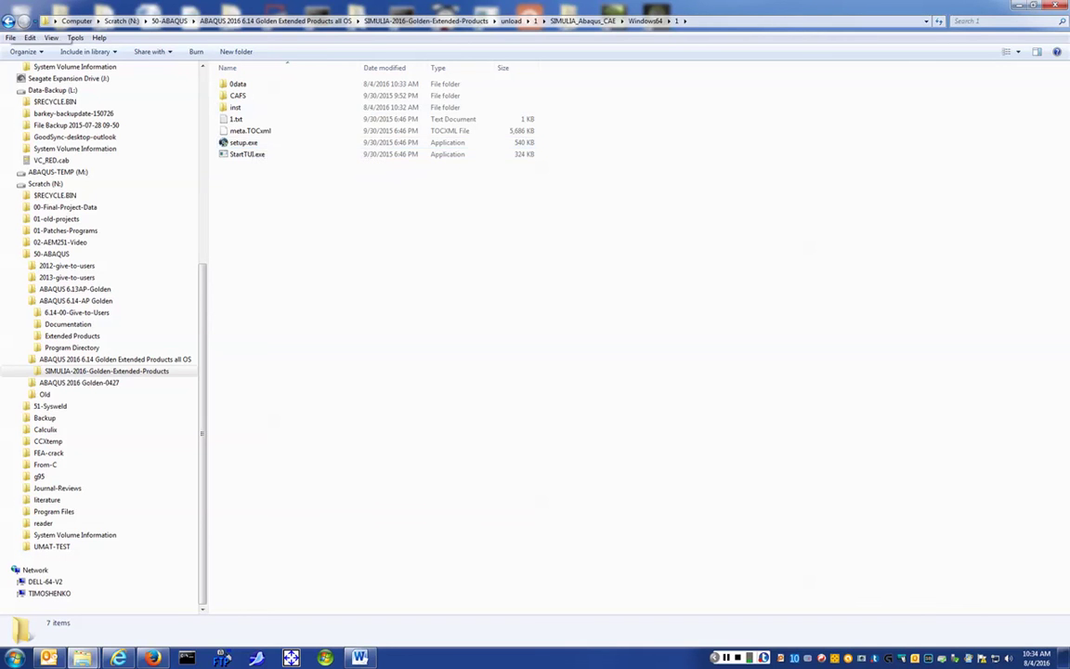
Go back up from the Windows64 setup files to the ABAQUS 2016 6.14 Golden Extended Products all OS folder
left_click(8, 19)
left_click(9, 19)
left_click(8, 19)
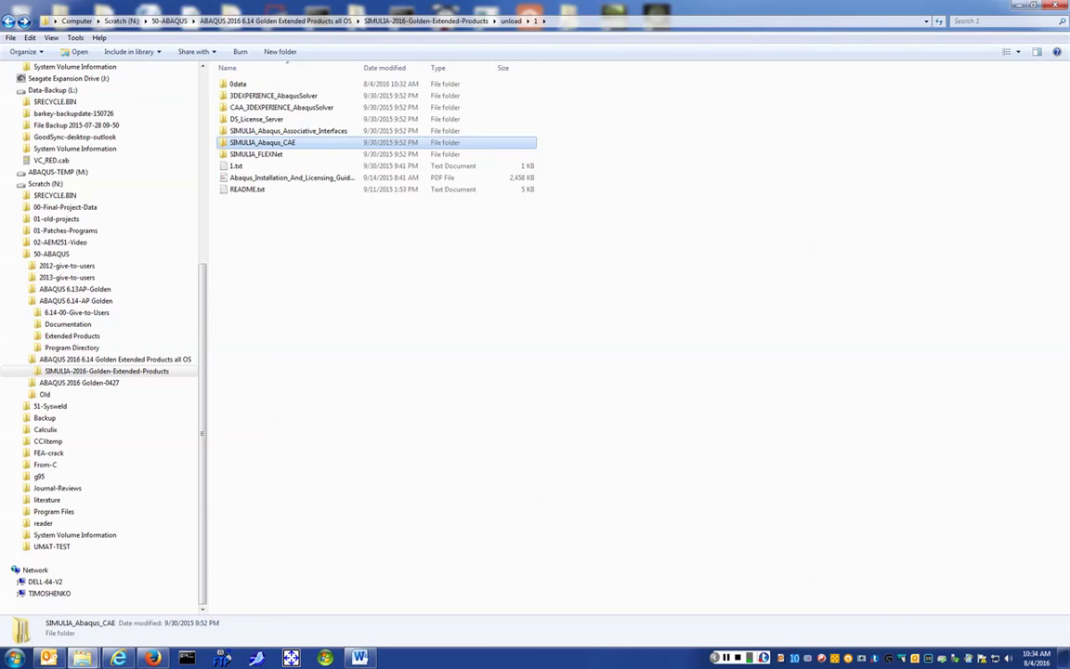
left_click(8, 19)
left_click(9, 20)
left_click(8, 20)
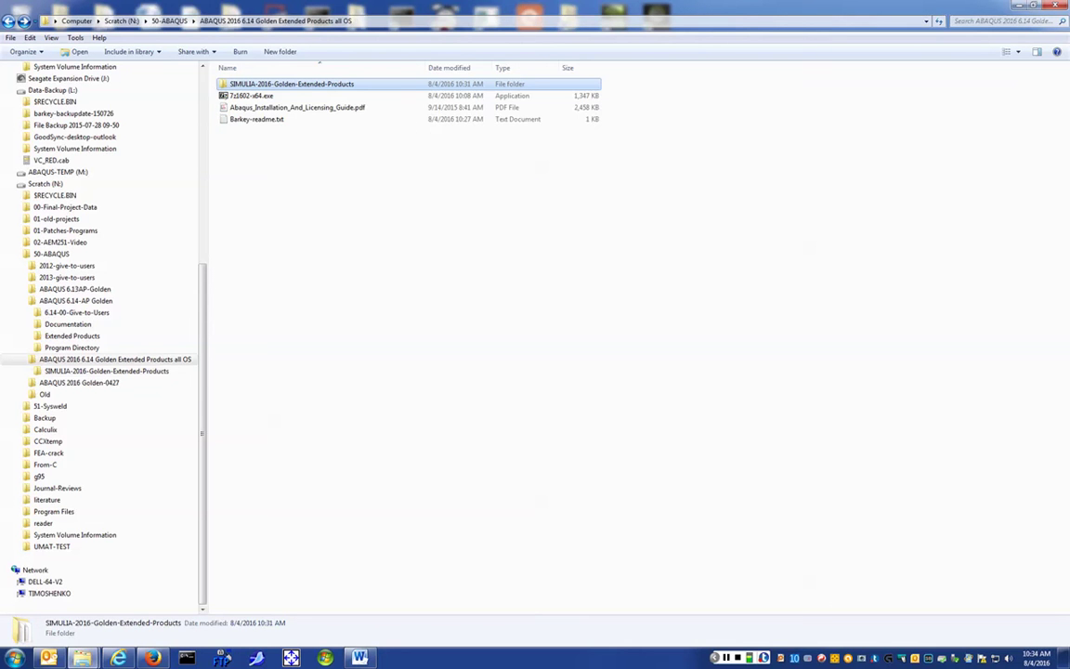